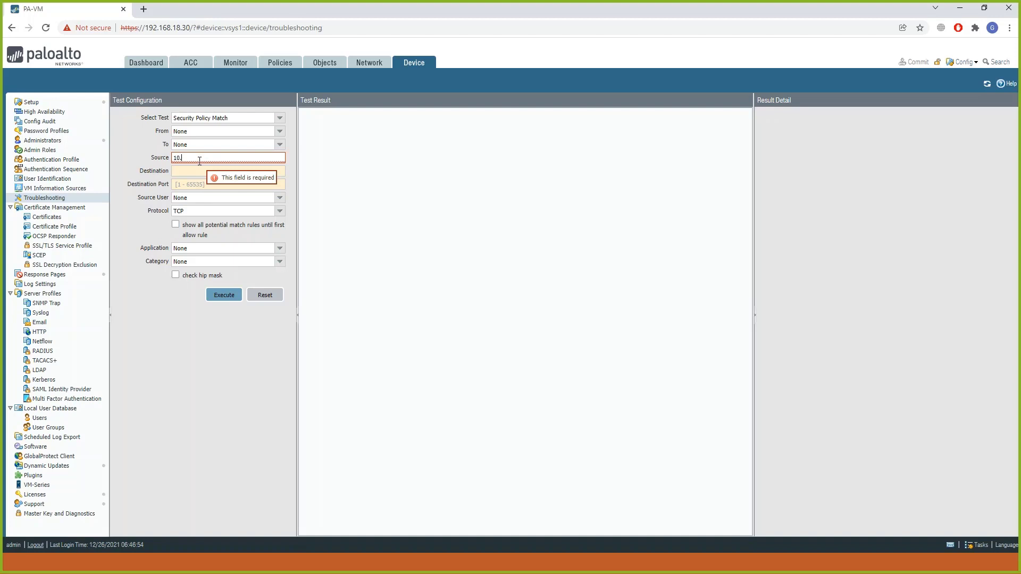
Run the security policy match test from source 10.1.1.100 to destination 9.9.9.9 on port 443 and open the matched rule's details.
text(1.1.100)
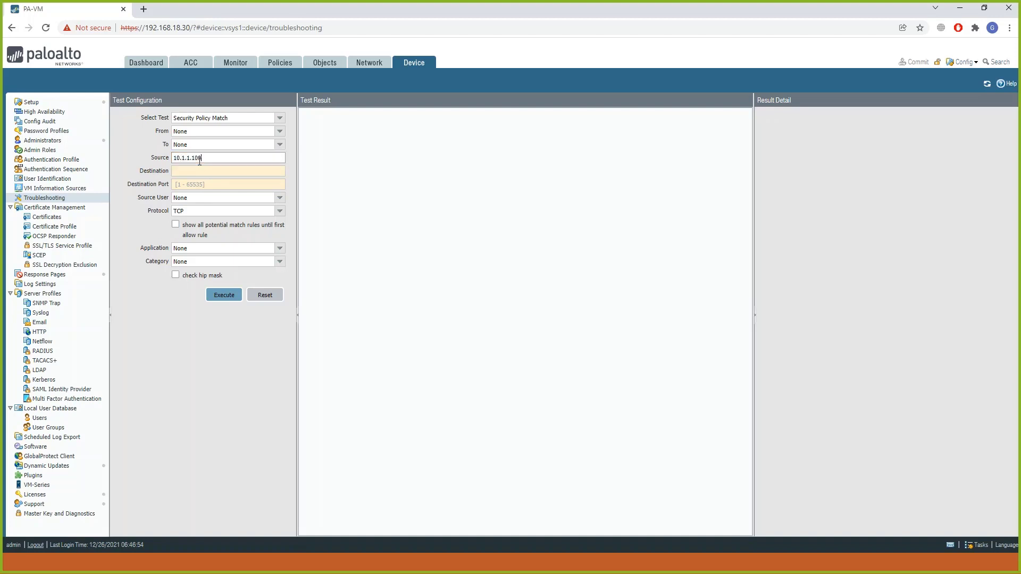
key(Tab)
text(9.9.9.9)
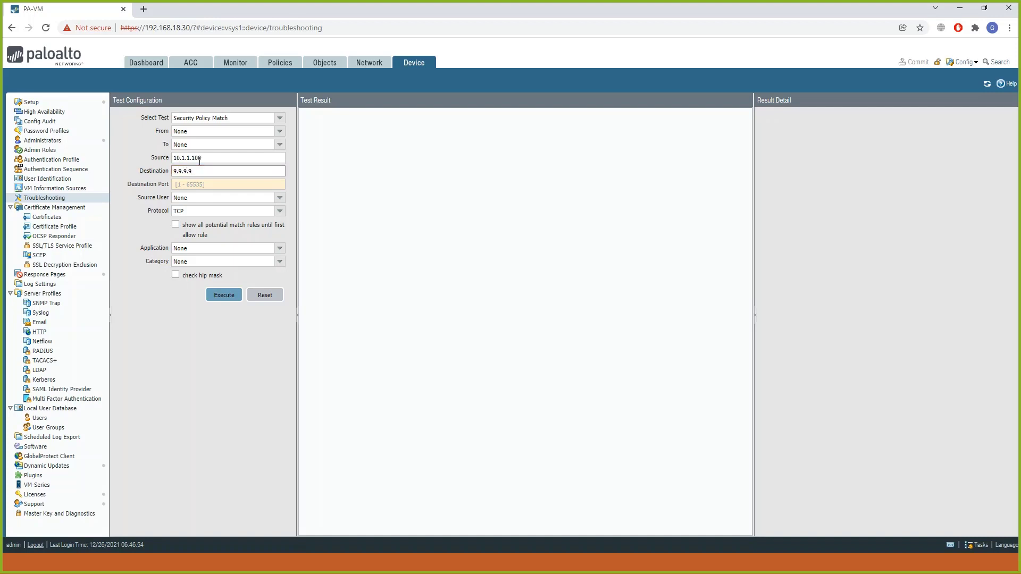
click(199, 183)
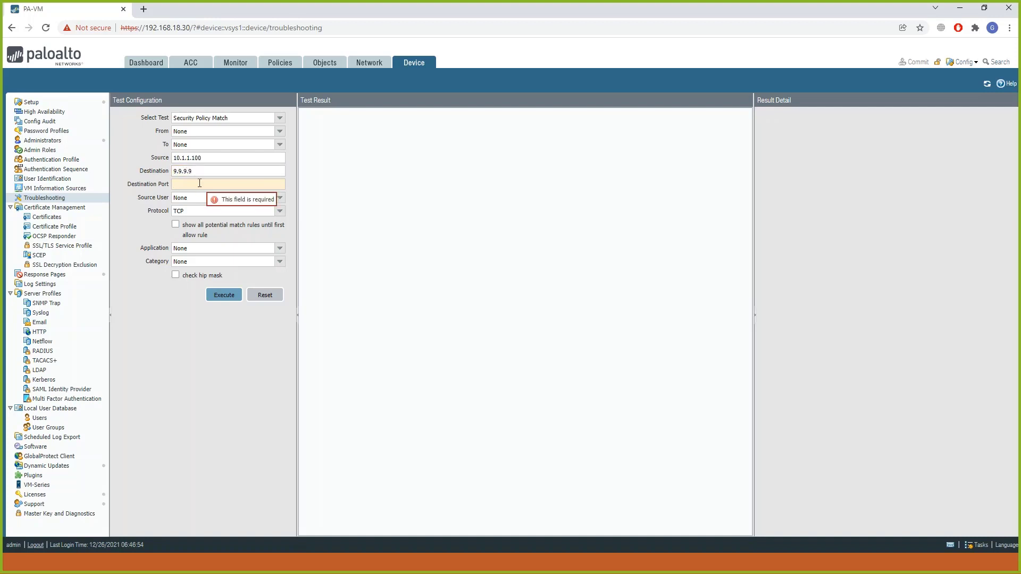
text(443)
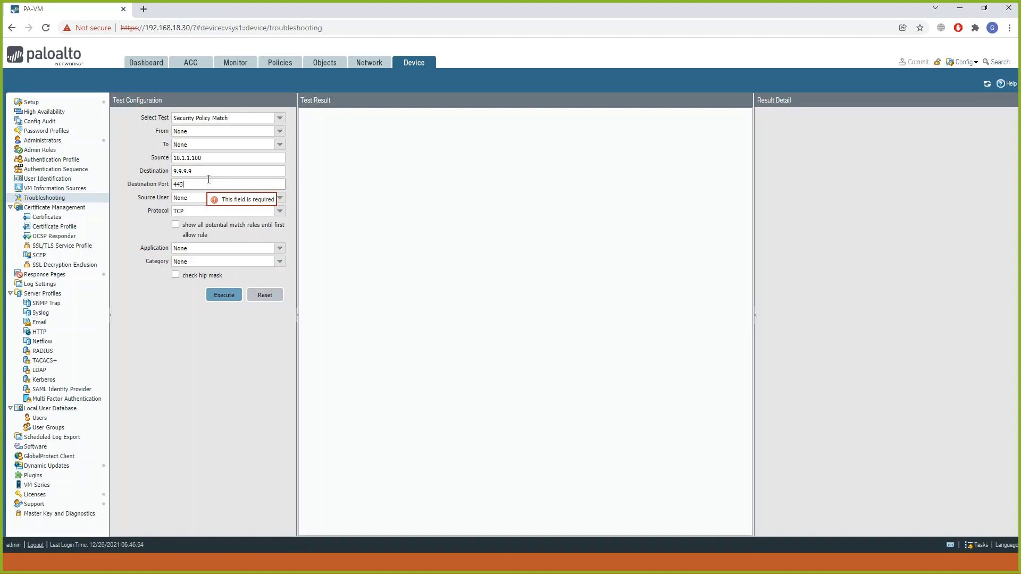
click(230, 298)
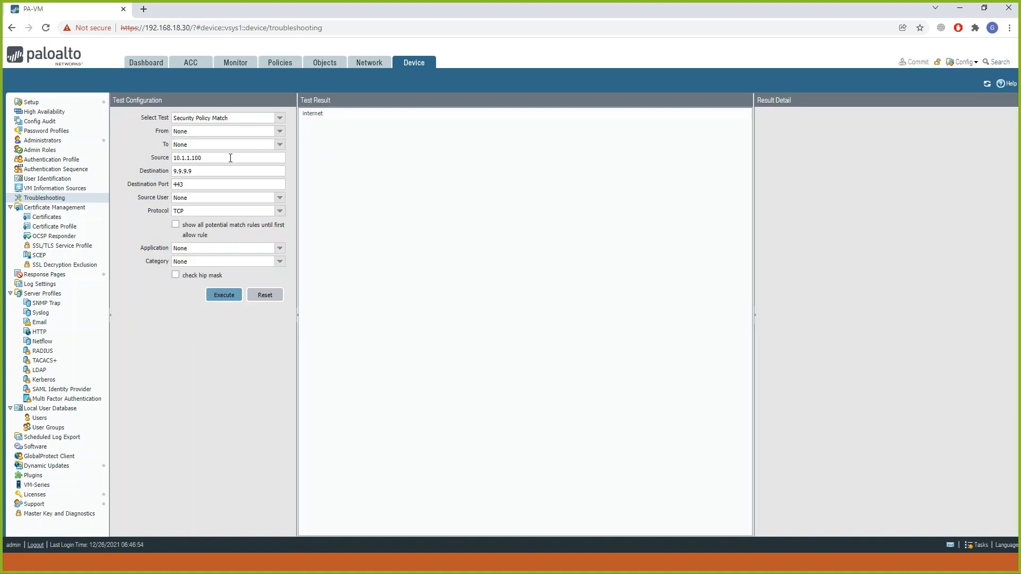
click(315, 115)
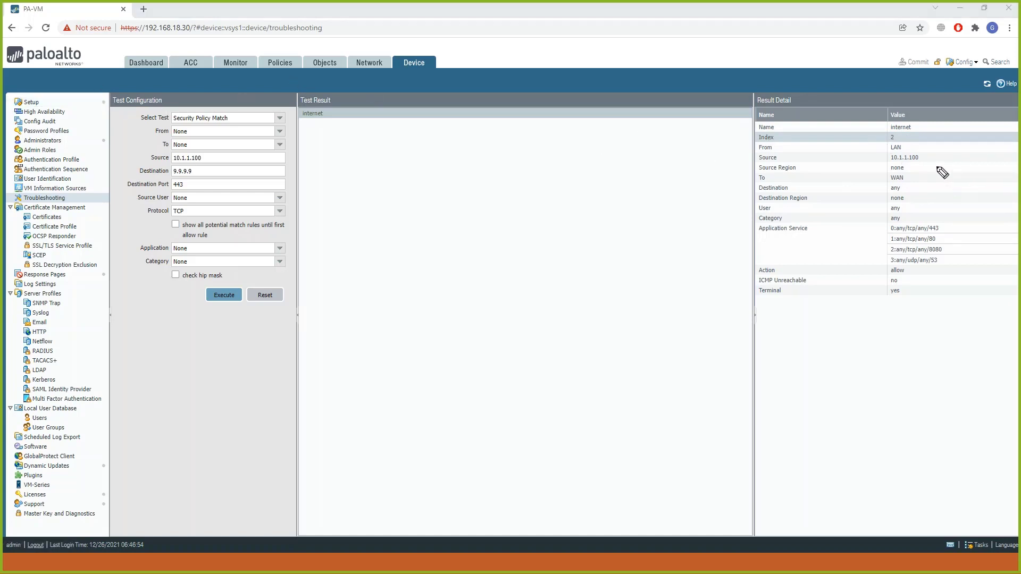
Tick the source, destination and application service in the result details, circle the action, and clear the ink marks.
drag(926, 158, 948, 155)
drag(907, 187, 928, 184)
drag(943, 229, 958, 223)
mouse_move(889, 275)
mouse_down()
mouse_move(916, 272)
mouse_move(883, 274)
mouse_move(905, 268)
mouse_up()
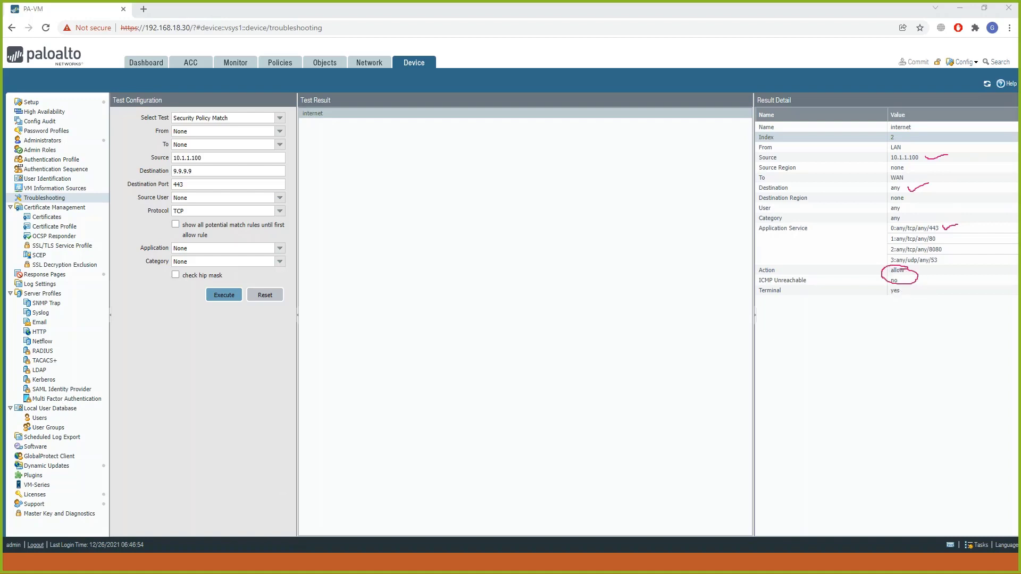
key(Escape)
double_click(173, 161)
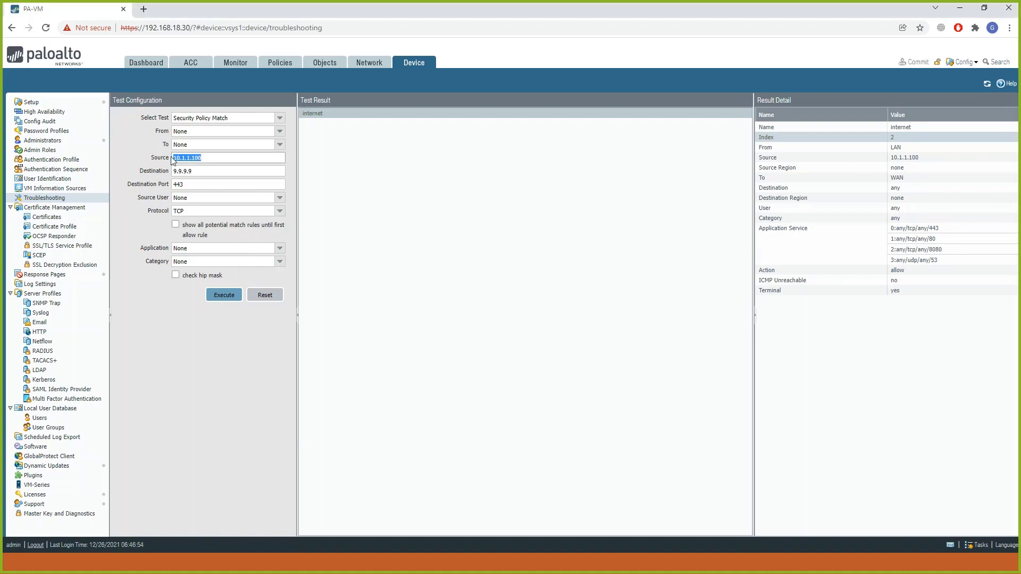
double_click(205, 174)
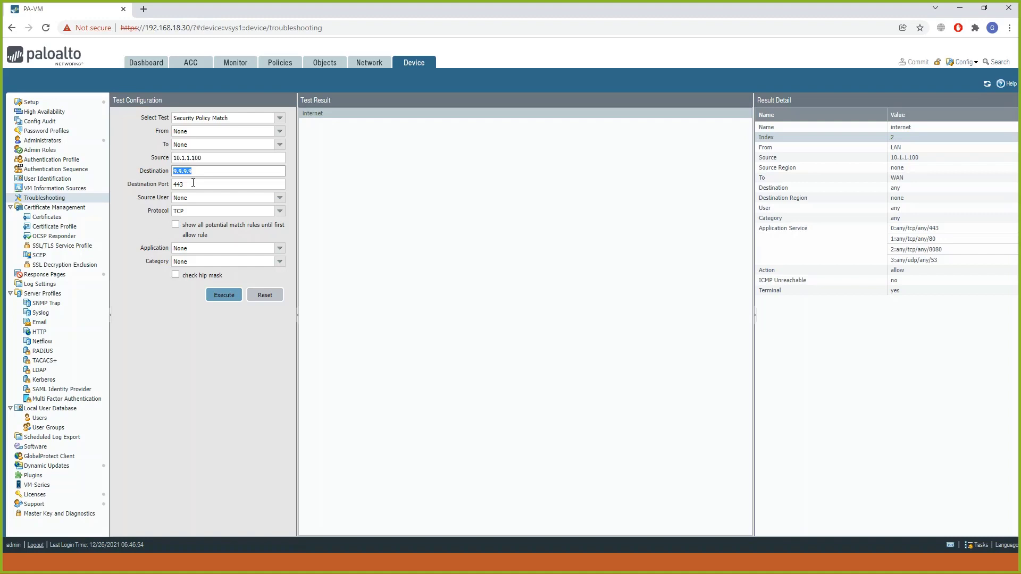
double_click(193, 184)
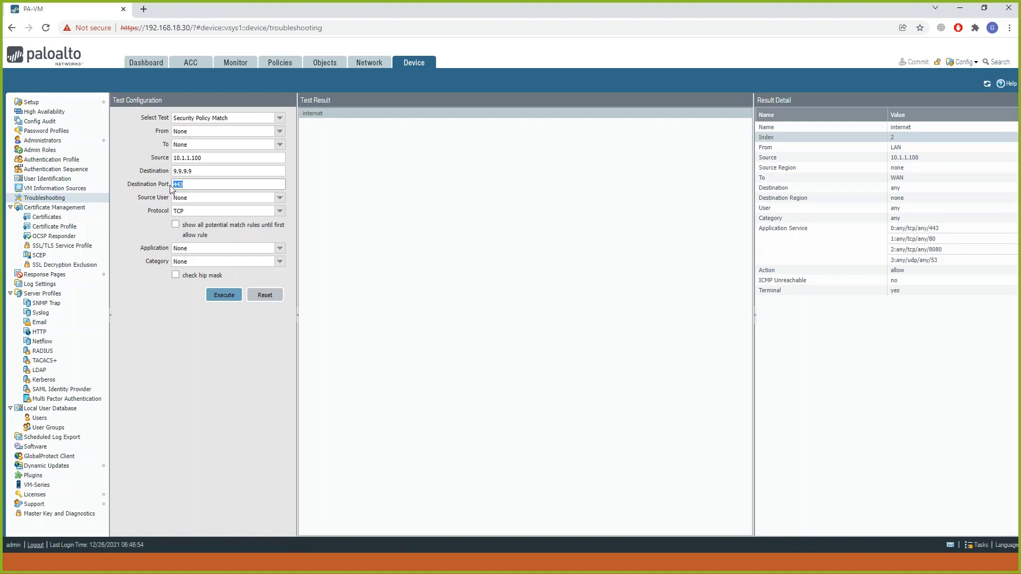
Set the test's From zone to LAN and its To zone to WAN.
double_click(205, 131)
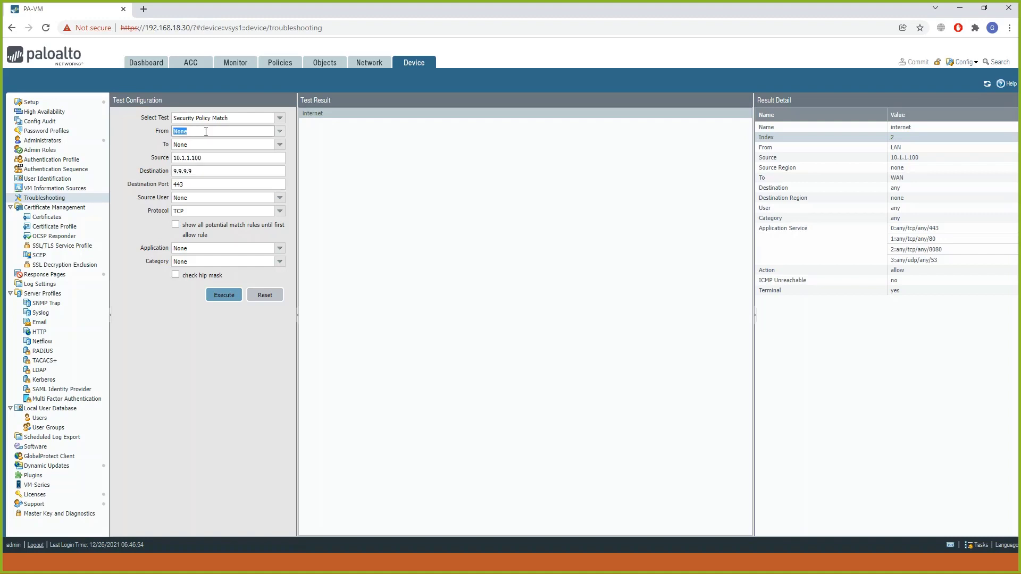
click(280, 132)
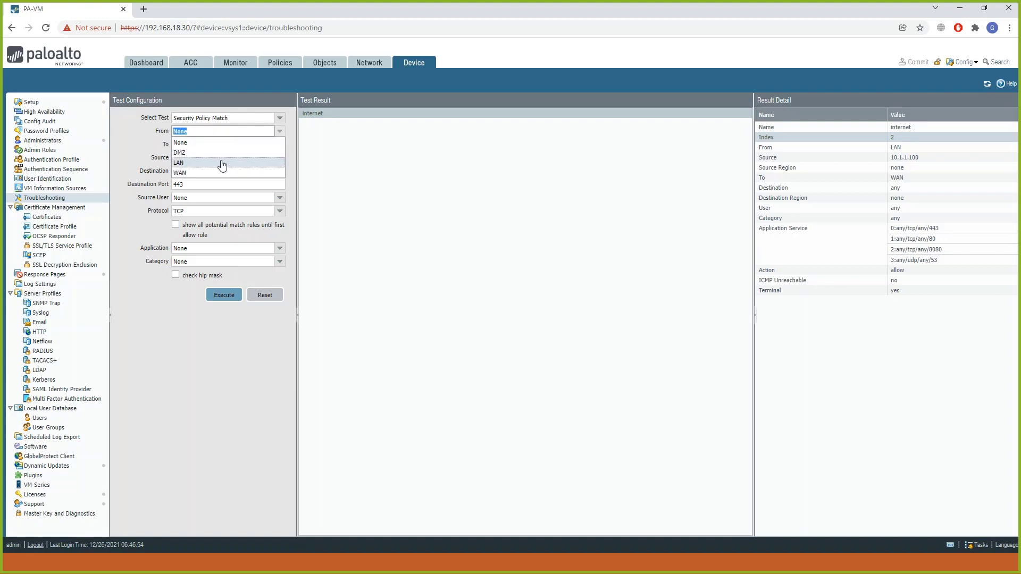
click(222, 164)
click(279, 145)
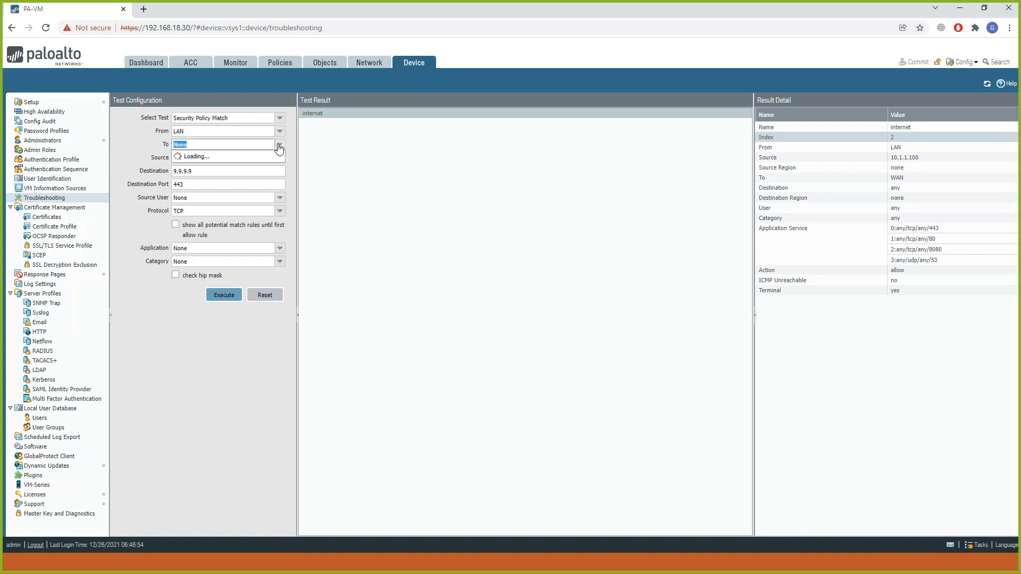
click(203, 189)
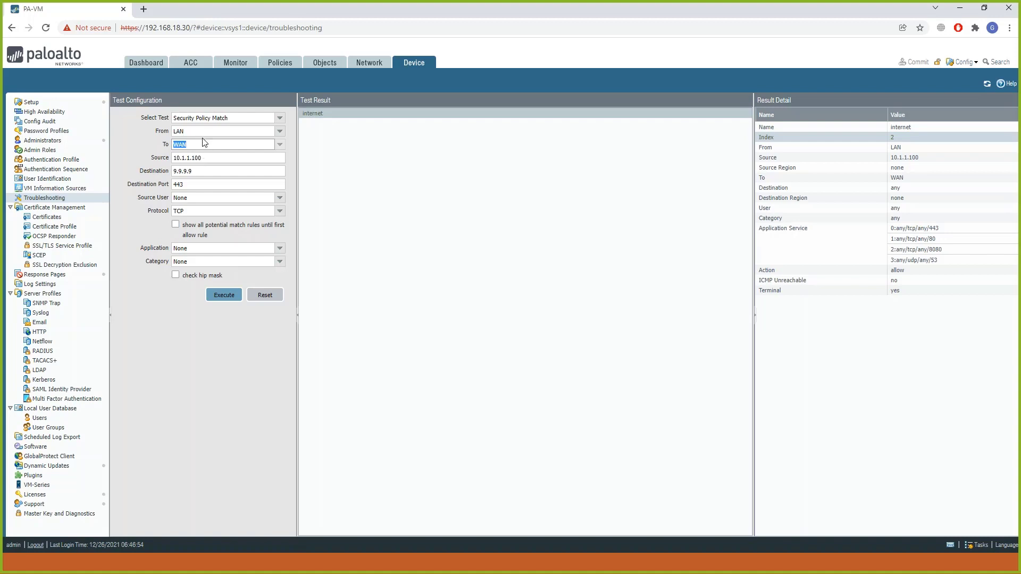
click(196, 135)
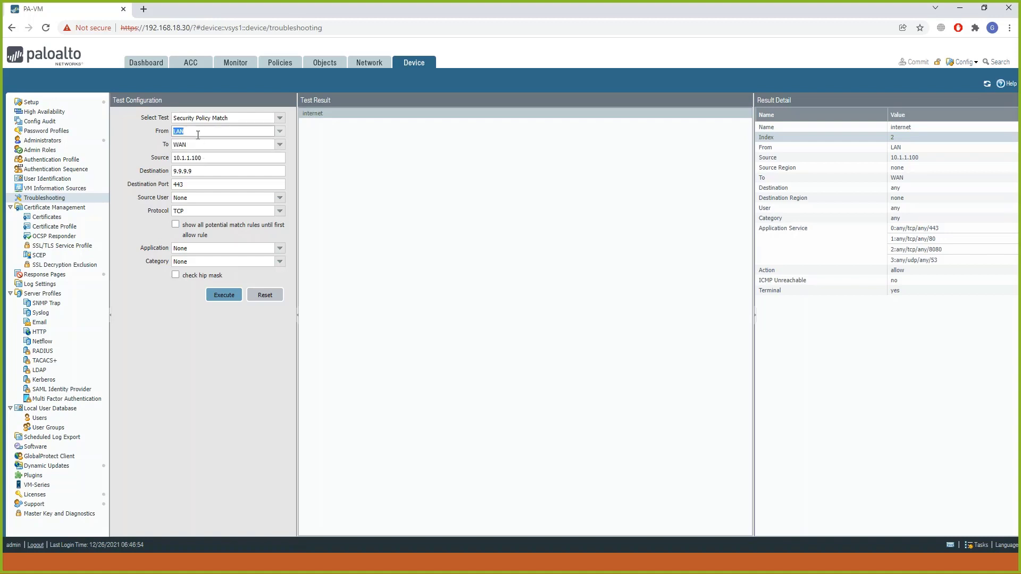
click(198, 133)
key(Tab)
key(Tab)
key(Tab)
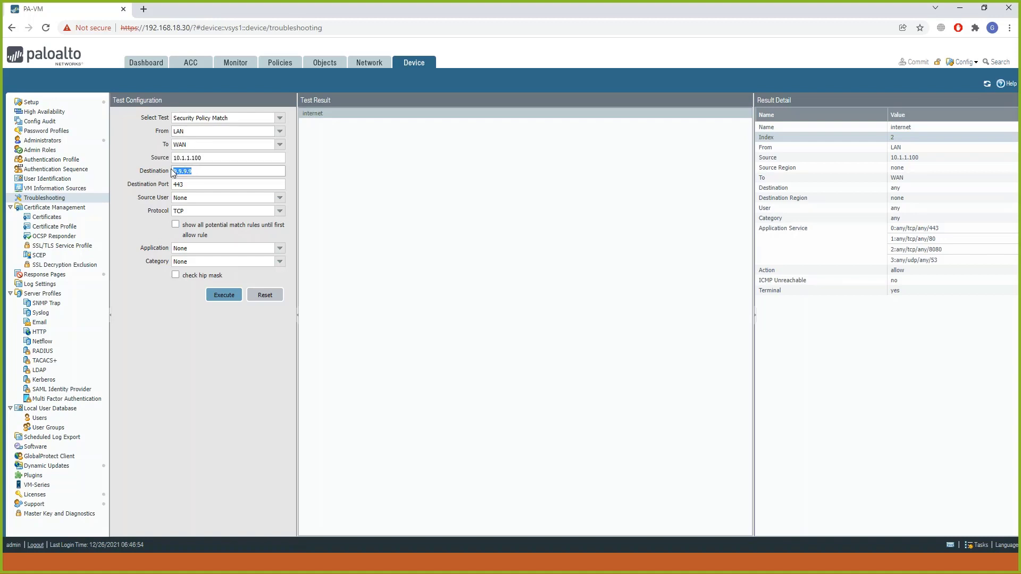
key(Tab)
Circle the matched rule, its application services and action, tick its source and destination, and clear the ink marks.
key(ctrl+2)
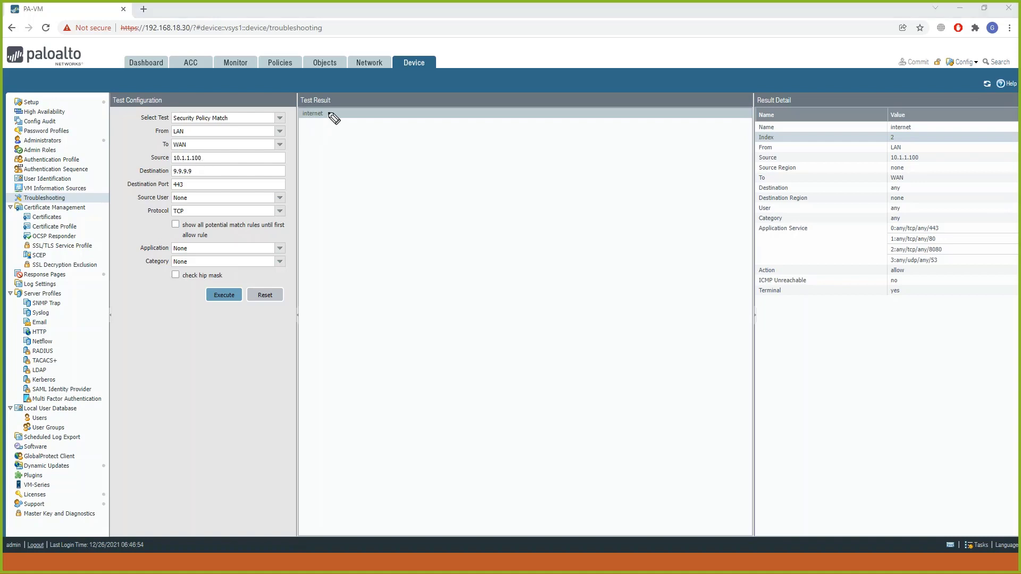
mouse_move(330, 107)
mouse_down()
mouse_move(309, 131)
mouse_move(331, 106)
mouse_up()
drag(926, 155, 953, 146)
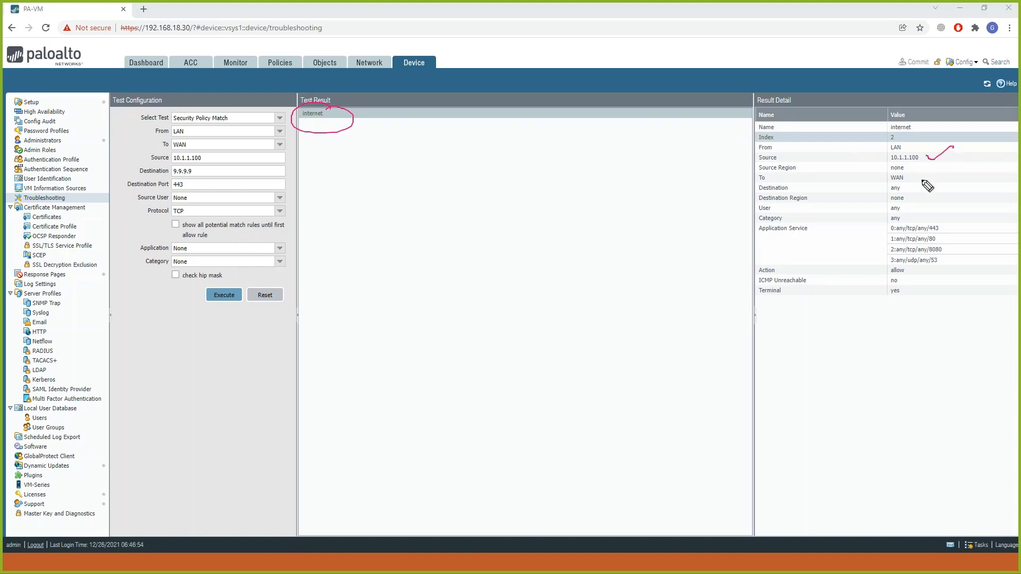
drag(913, 189, 931, 182)
mouse_move(949, 230)
mouse_down()
mouse_move(898, 220)
mouse_move(892, 250)
mouse_move(957, 237)
mouse_move(942, 226)
mouse_up()
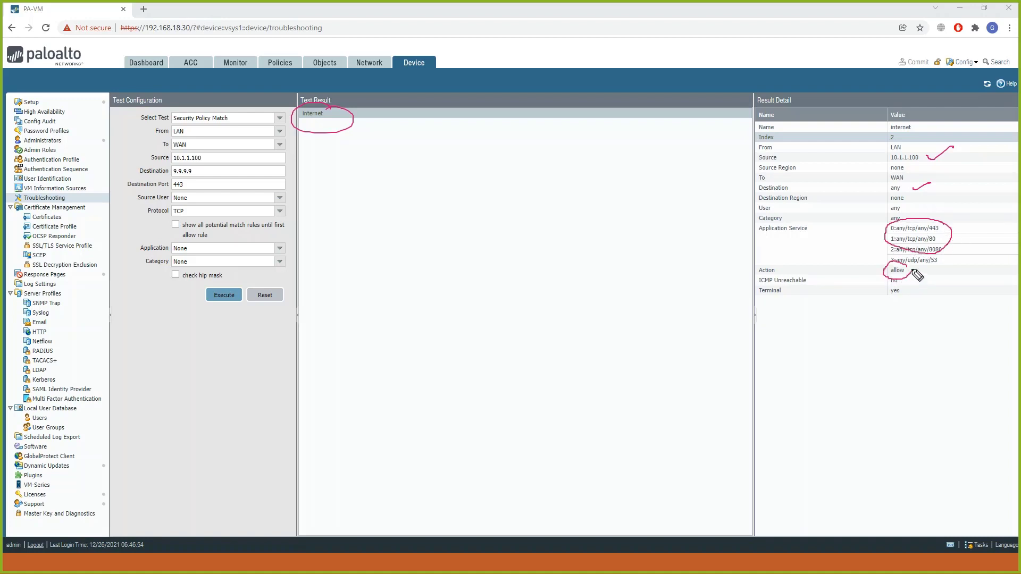
key(Escape)
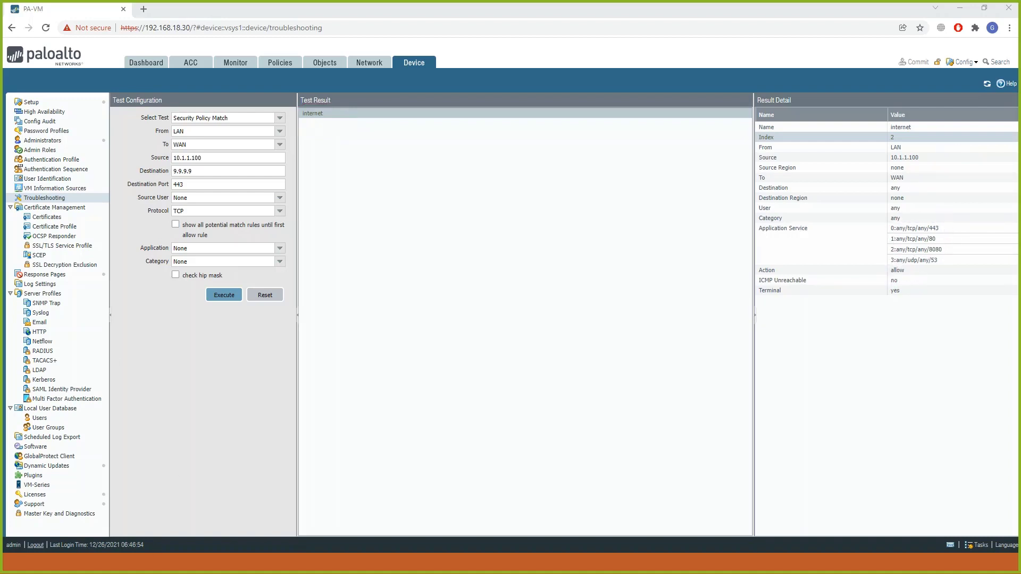
click(150, 554)
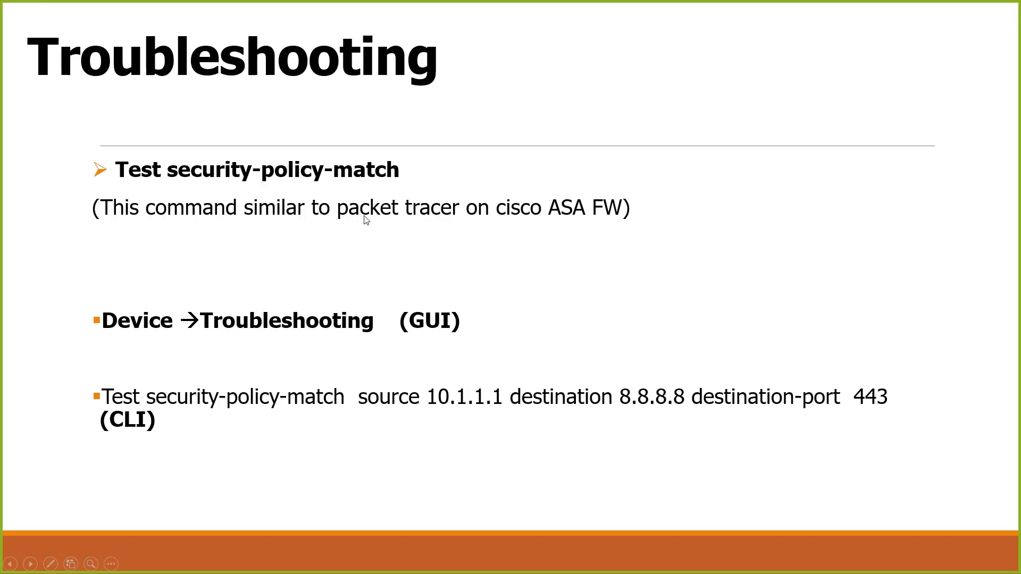
click(30, 563)
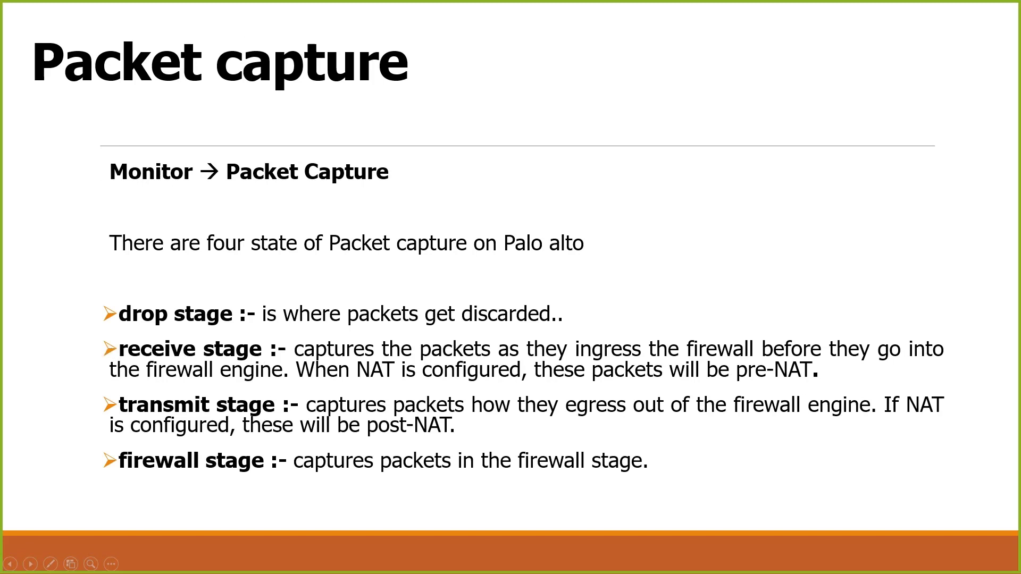
key(Right)
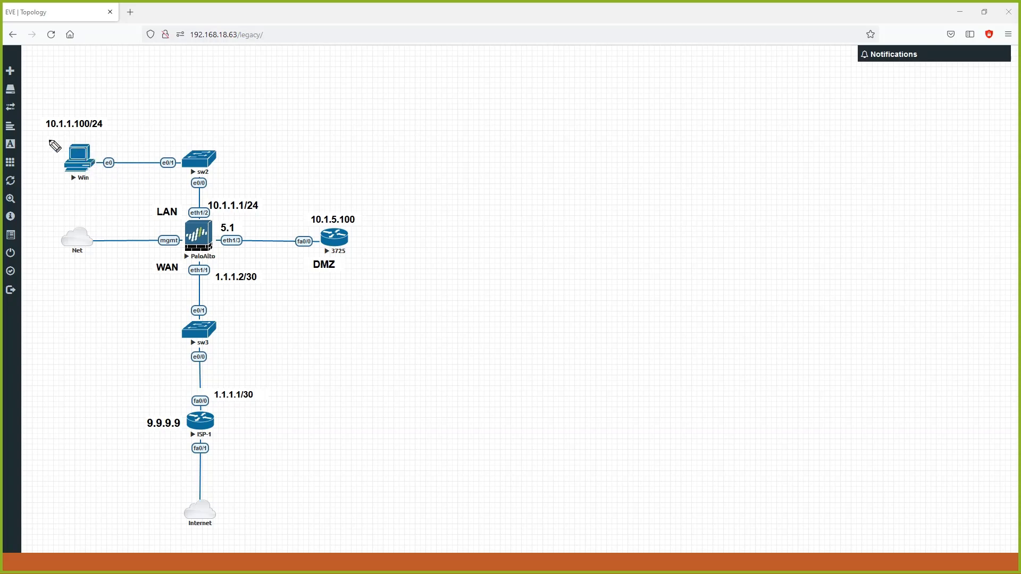
Mark the traffic path from 10.1.1.100 to 9.9.9.9 on port 443 and its return to the firewall on the topology, and erase the ink.
drag(48, 137, 99, 133)
drag(140, 438, 179, 437)
mouse_move(77, 416)
mouse_down()
mouse_move(86, 427)
mouse_move(110, 427)
mouse_move(106, 439)
mouse_up()
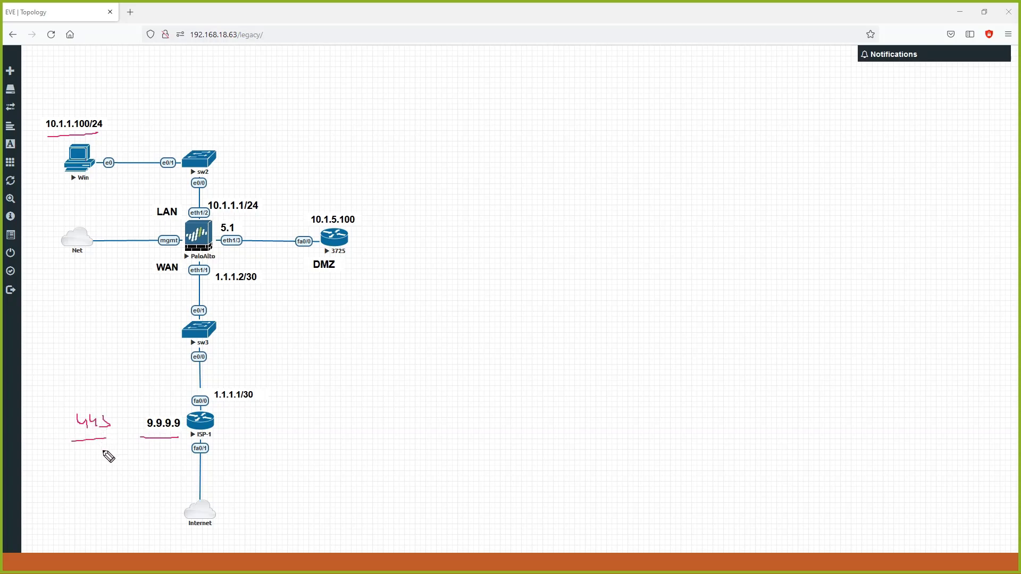
mouse_move(95, 152)
mouse_down()
mouse_move(119, 148)
mouse_move(229, 238)
mouse_move(225, 404)
mouse_move(229, 397)
mouse_up()
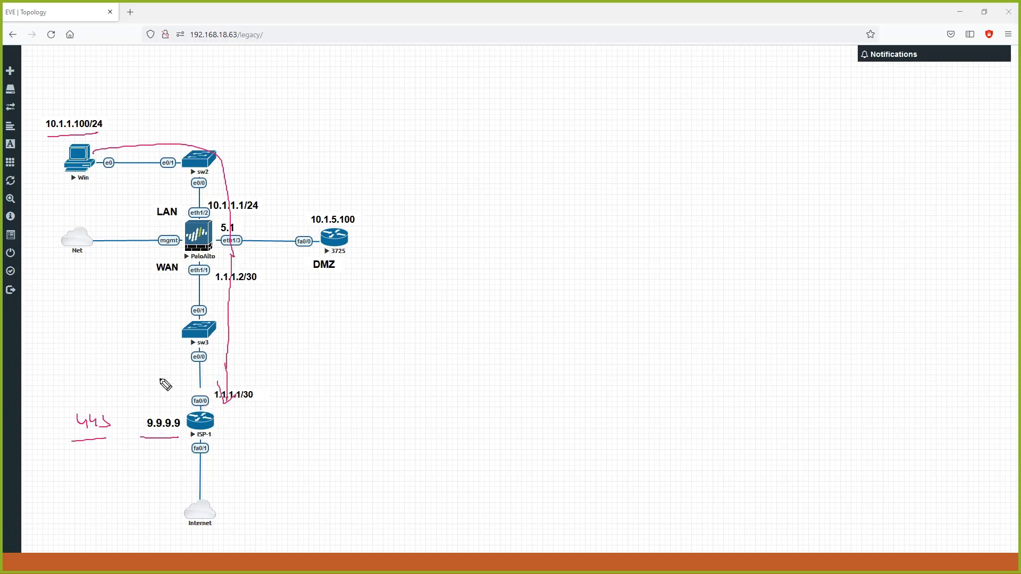
mouse_move(175, 413)
mouse_down()
mouse_move(181, 245)
mouse_move(190, 263)
mouse_up()
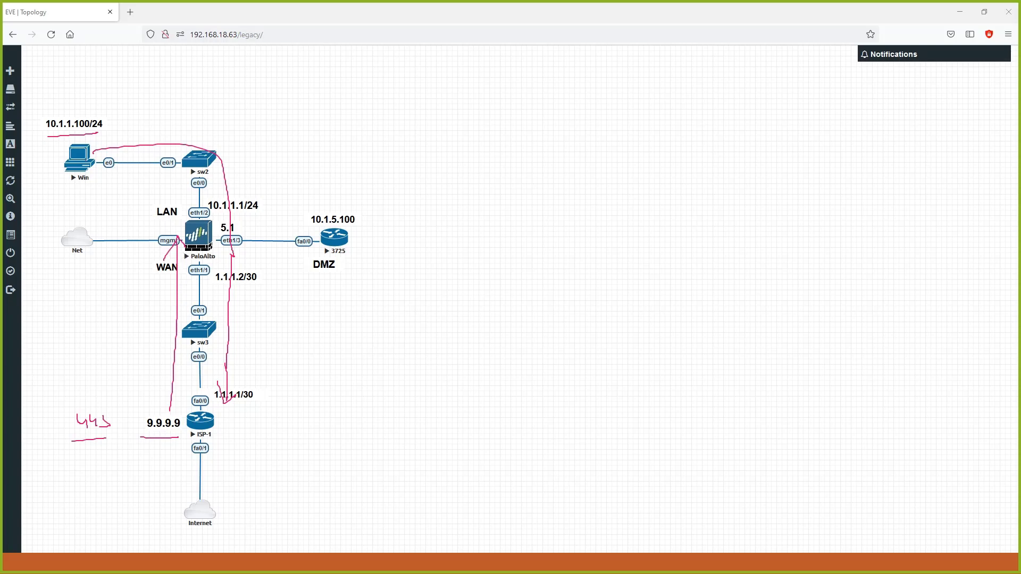
key(alt+Tab)
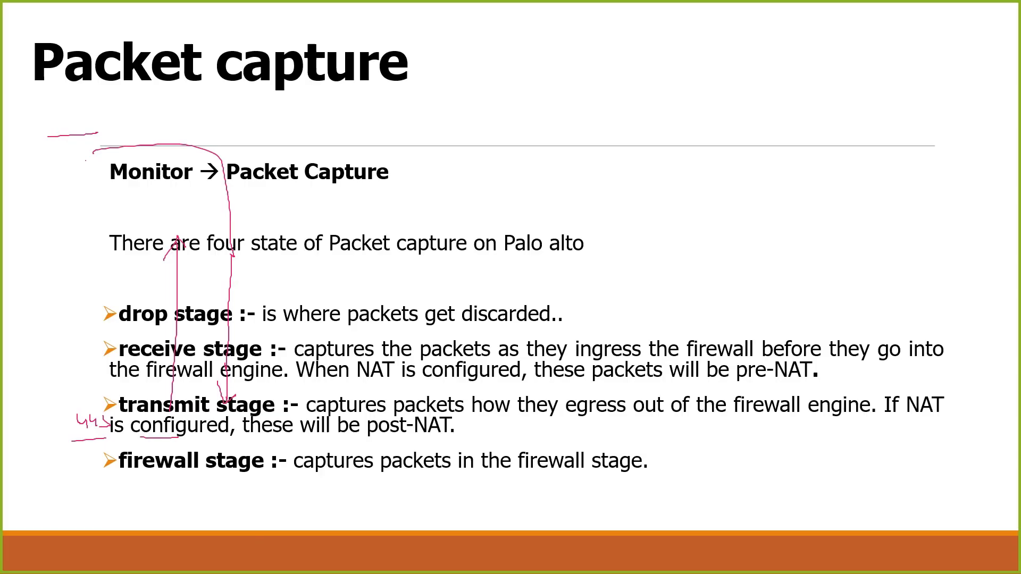
key(e)
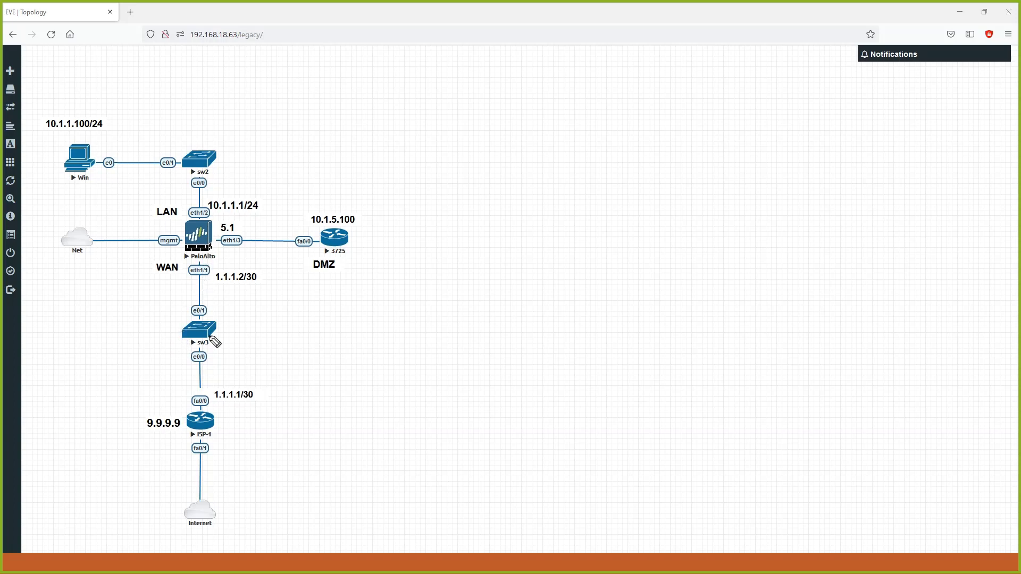
Draw an arc over the ISP-1 router, label that area ISP, box the 9.9.9.9 address, and clear the ink marks.
mouse_move(84, 406)
mouse_down()
mouse_move(255, 381)
mouse_move(349, 411)
mouse_up()
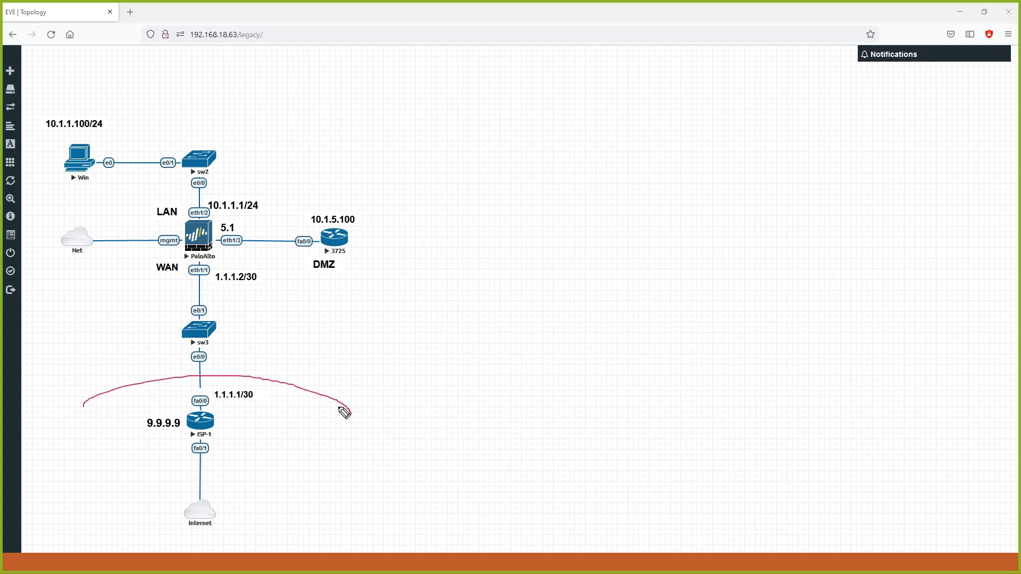
drag(265, 409, 264, 423)
mouse_move(279, 408)
mouse_down()
mouse_move(272, 423)
mouse_move(292, 408)
mouse_move(312, 417)
mouse_up()
drag(154, 435, 133, 425)
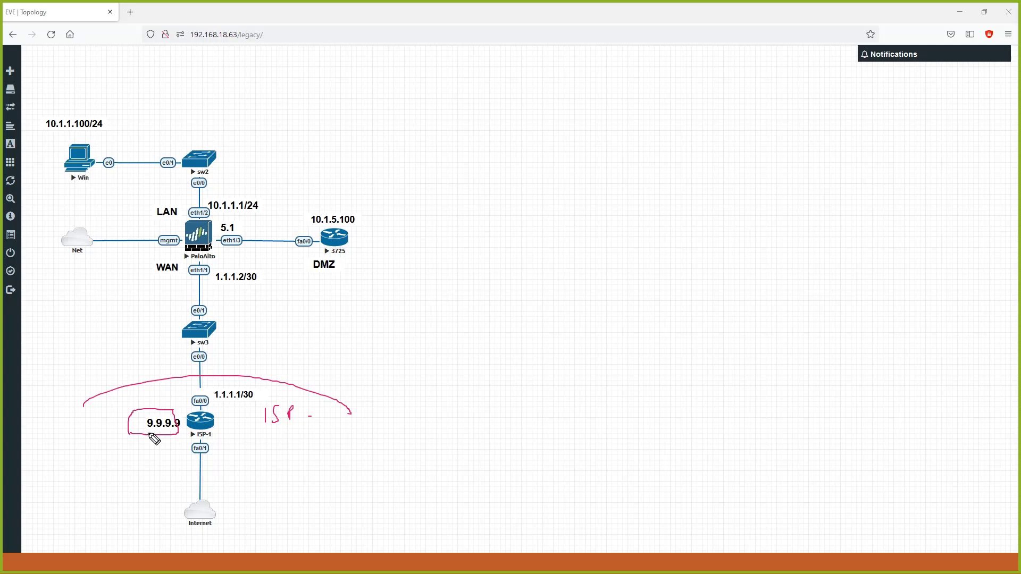
key(Escape)
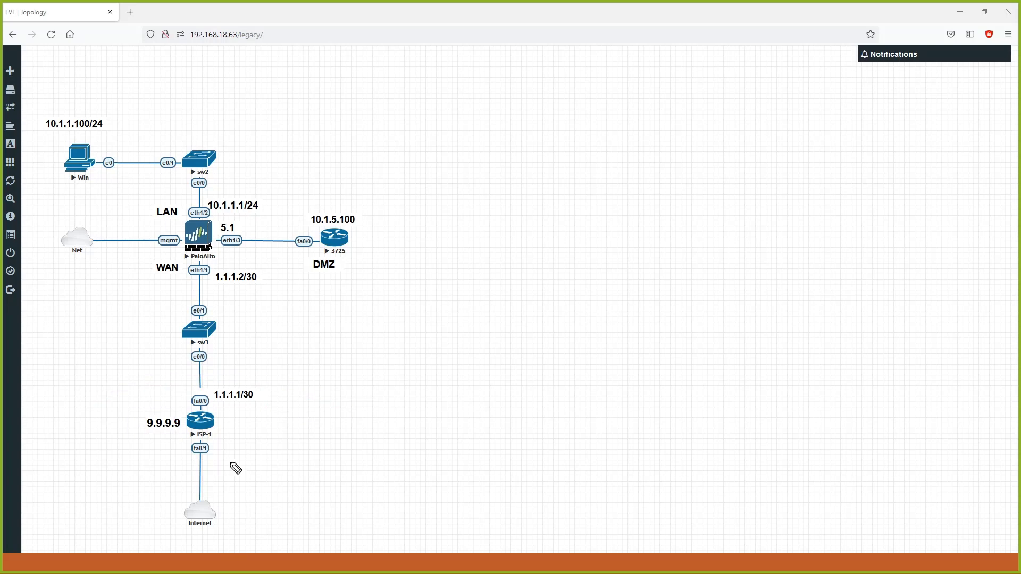
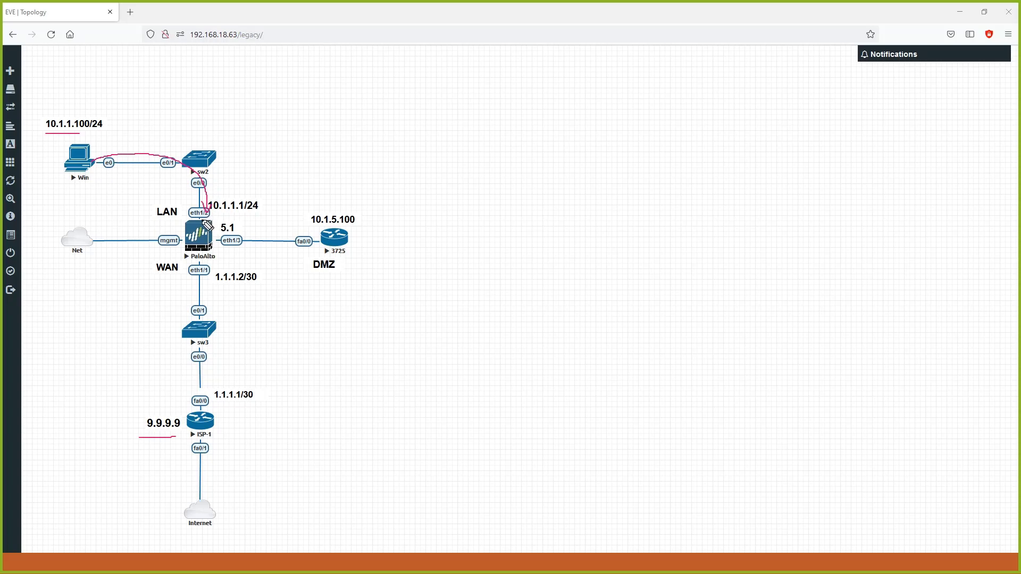
Label the firewall's LAN-side ingress as receive, and draw a WAN-side egress arrow towards sw3 labelled Tx.
mouse_move(246, 214)
mouse_down()
mouse_move(289, 210)
mouse_move(291, 219)
mouse_up()
drag(207, 264, 214, 302)
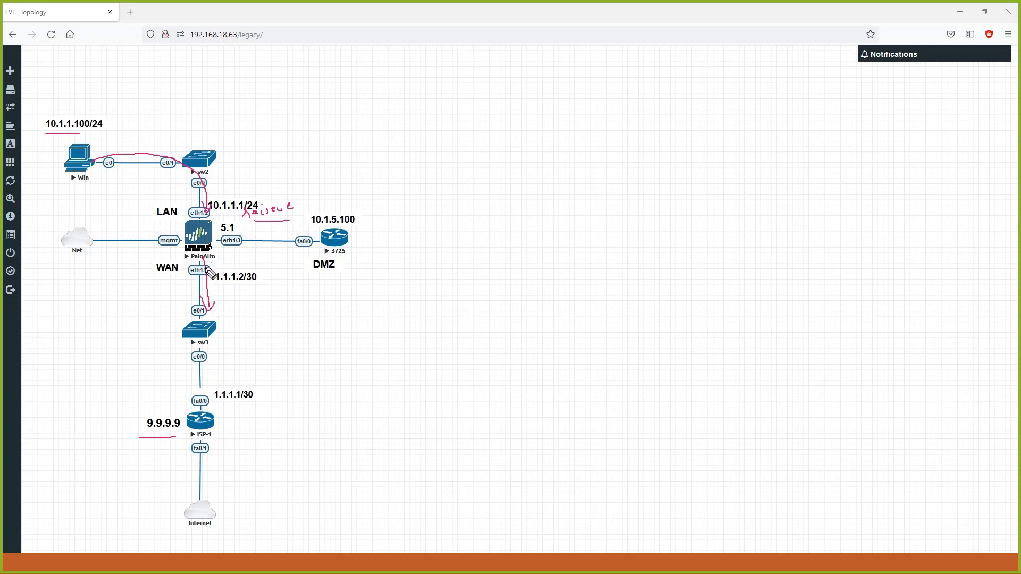
drag(211, 260, 221, 257)
drag(216, 258, 215, 276)
drag(222, 262, 230, 269)
drag(230, 262, 222, 269)
drag(213, 277, 231, 276)
Draw the return path from sw3 through the firewall towards Win, and label the firewall's LAN-side egress Tx.
mouse_move(173, 345)
mouse_down()
mouse_move(181, 270)
mouse_move(163, 263)
mouse_move(180, 266)
mouse_up()
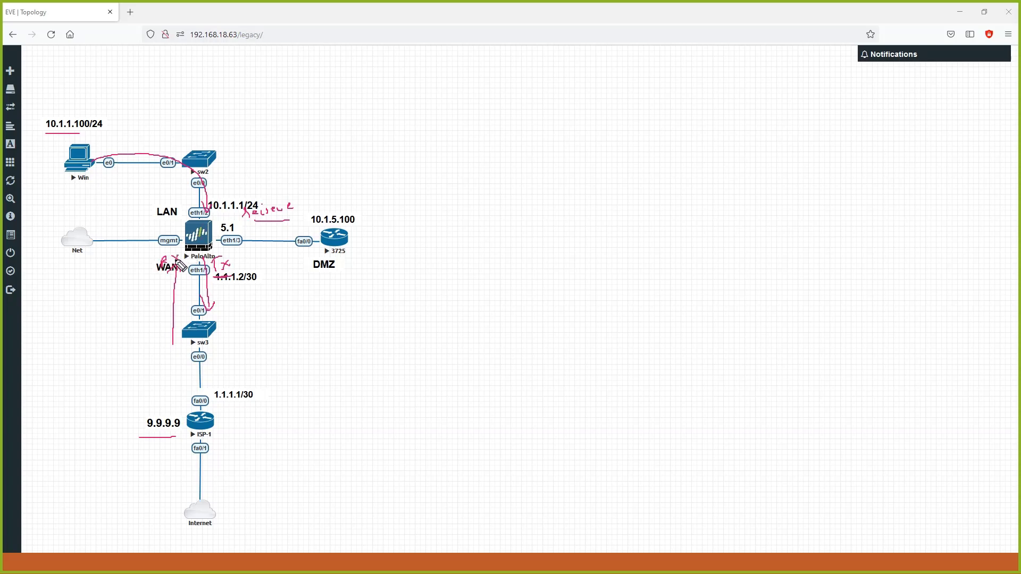
mouse_move(183, 228)
mouse_down()
mouse_move(182, 210)
mouse_move(130, 187)
mouse_move(123, 201)
mouse_move(127, 185)
mouse_up()
drag(157, 221, 177, 219)
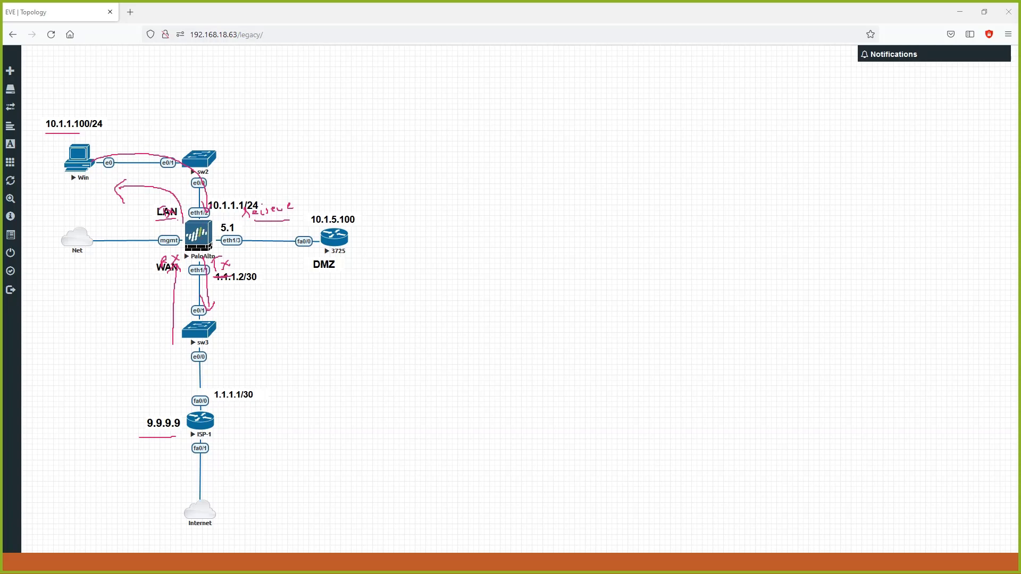
Clear the ink from the topology and switch to the Palo Alto firewall's packet capture page.
key(Escape)
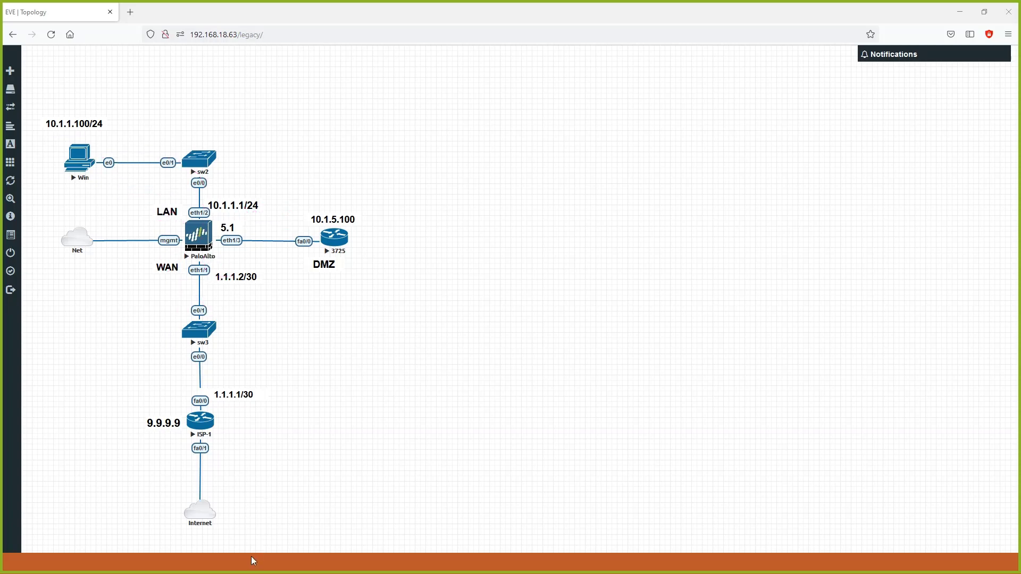
key(alt+Tab)
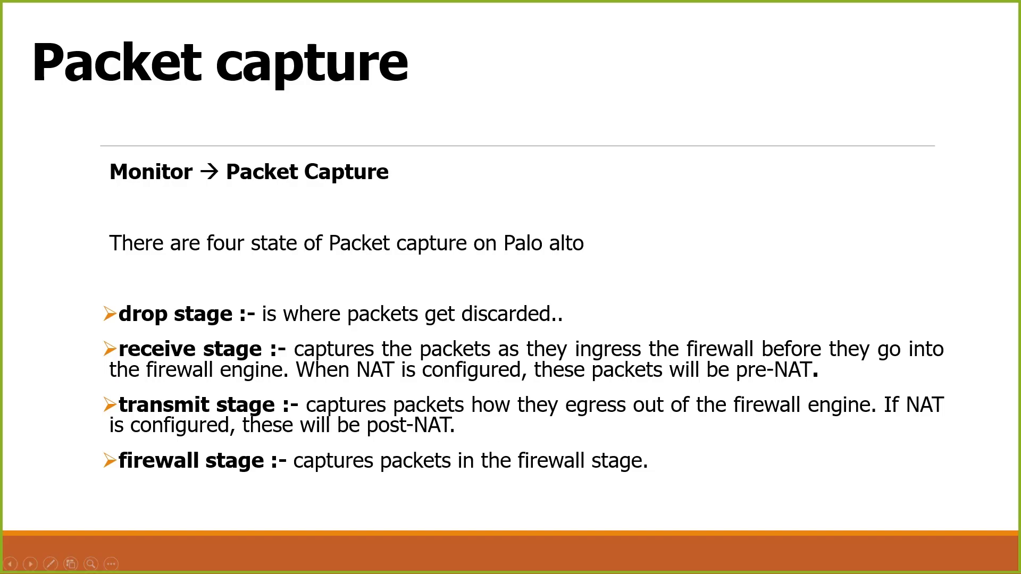
key(Right)
click(245, 66)
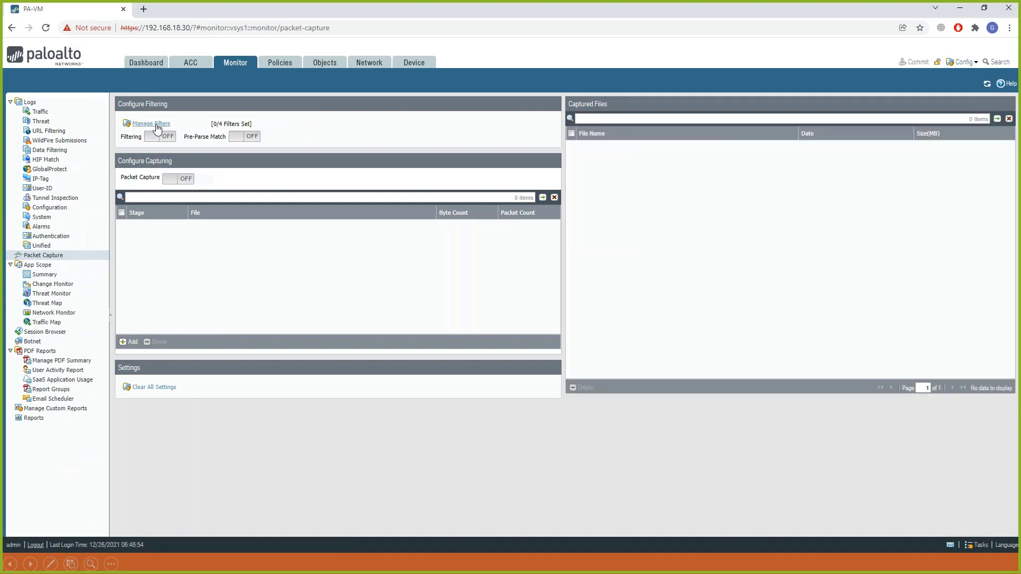
Add a packet capture filter with Id 1 and destination 9.9.9.9.
click(154, 125)
click(318, 323)
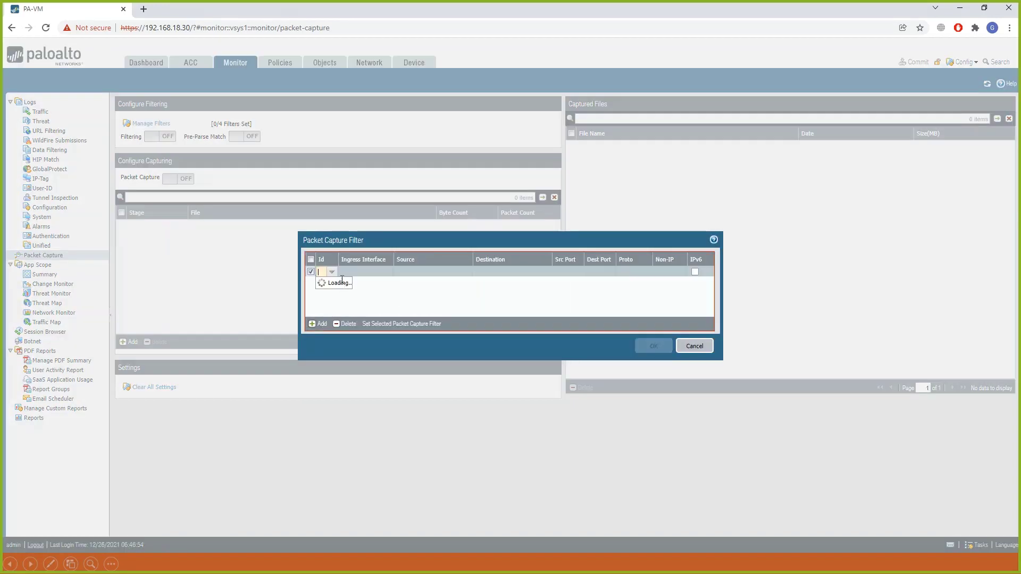
click(328, 286)
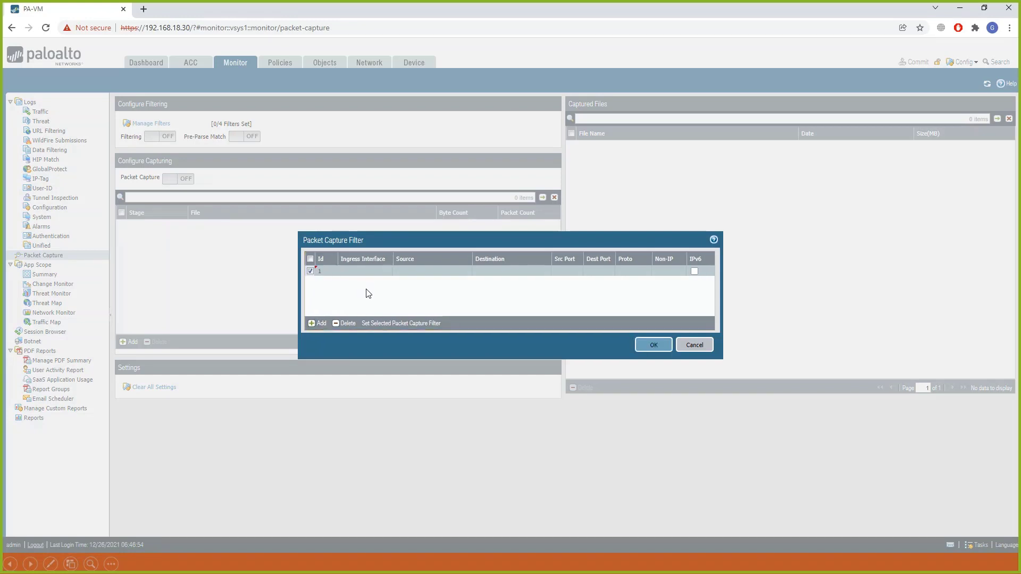
click(368, 293)
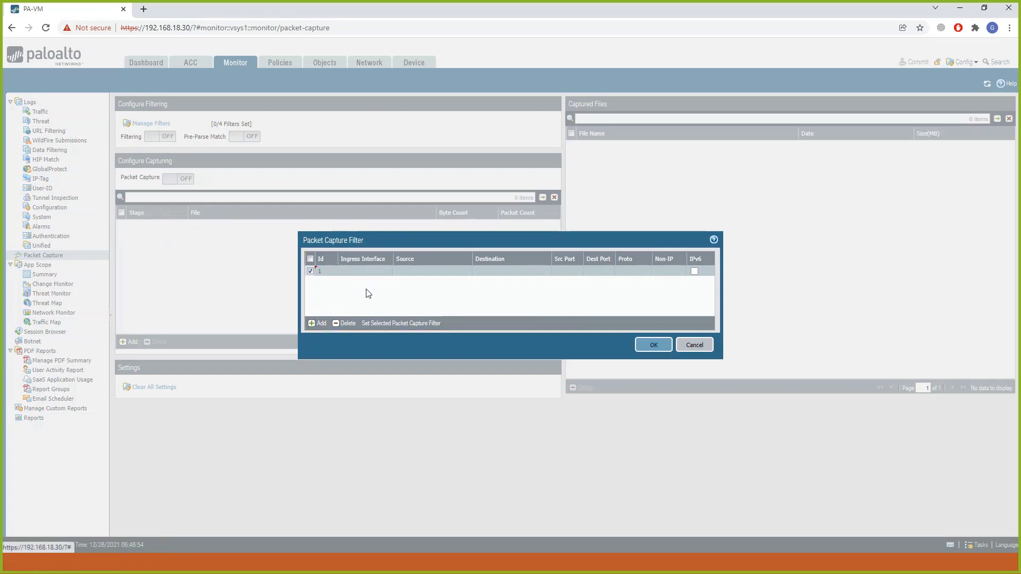
click(497, 272)
text(9.9.9.9)
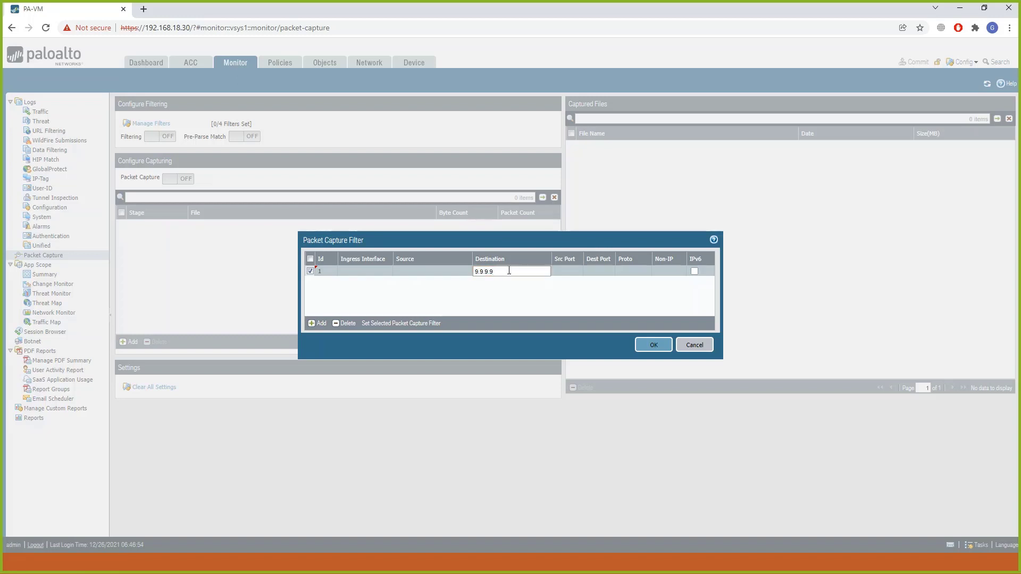
click(435, 280)
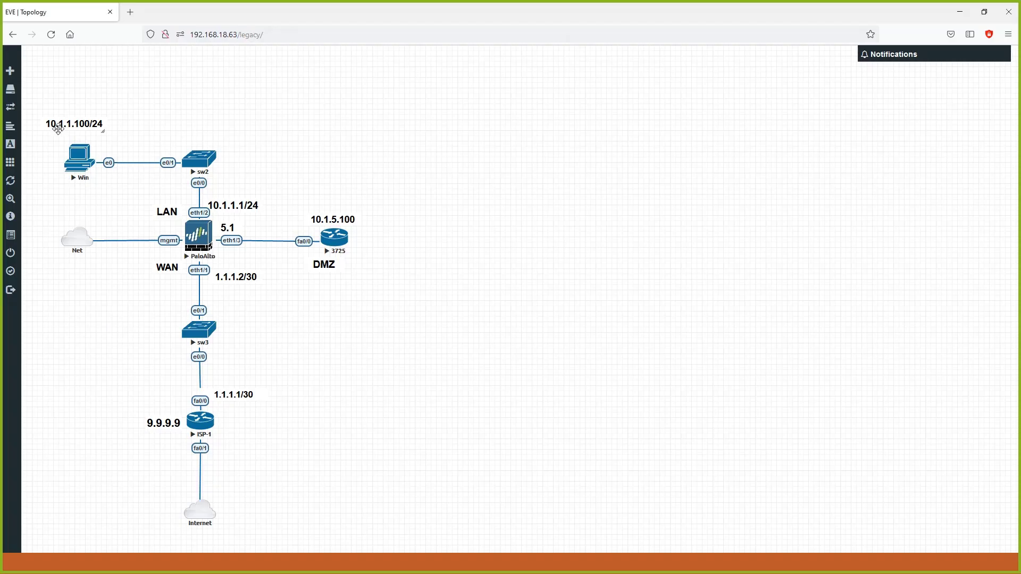
Draw the path from Win through the firewall to sw3, and annotate it with source 10.1.1.100 and destination 9.9.9.9.
drag(49, 135, 92, 132)
drag(138, 439, 183, 438)
mouse_move(86, 159)
mouse_down()
mouse_move(126, 153)
mouse_move(213, 187)
mouse_move(207, 210)
mouse_up()
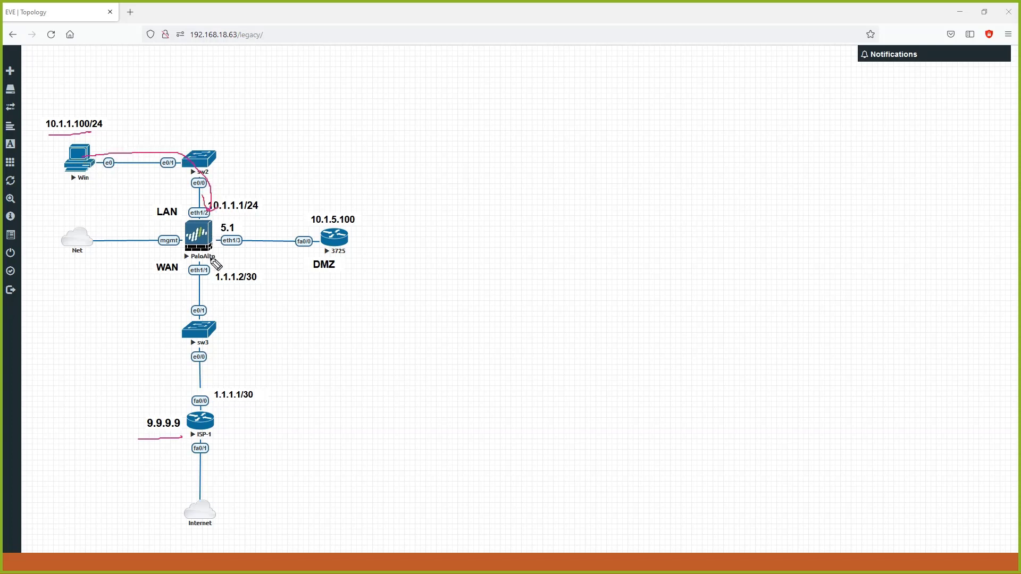
mouse_move(211, 261)
mouse_down()
mouse_move(208, 339)
mouse_move(216, 336)
mouse_up()
mouse_move(228, 253)
mouse_down()
mouse_move(287, 251)
mouse_move(294, 261)
mouse_move(244, 302)
mouse_move(287, 306)
mouse_up()
click(163, 435)
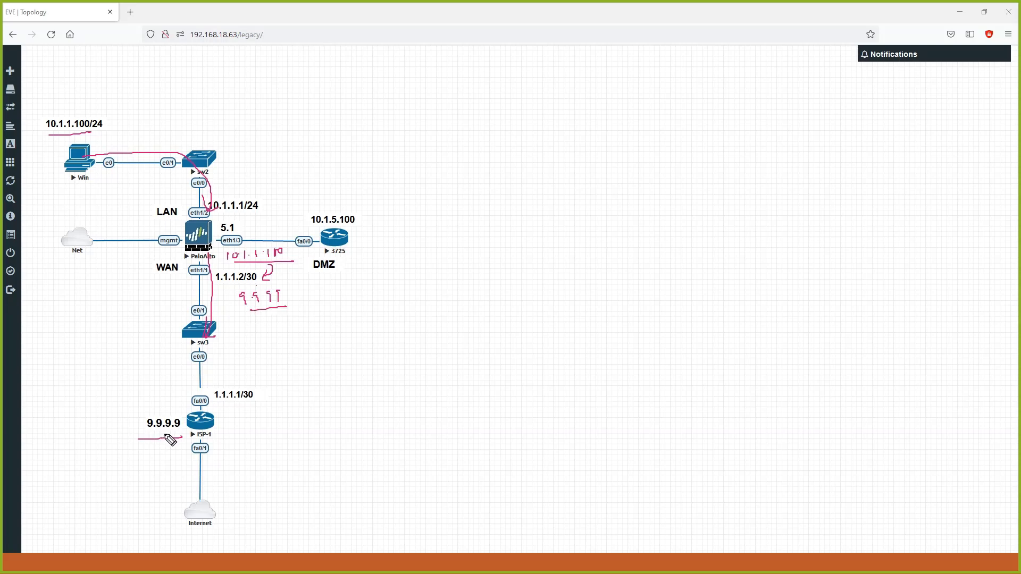
Write return-packet source 9.9.9.9 and destination 1.1.1.2 beside ISP-1, and draw an arrow from there up to the firewall's WAN side.
click(65, 432)
mouse_move(63, 424)
mouse_down()
mouse_move(55, 436)
mouse_move(75, 418)
mouse_move(102, 420)
mouse_up()
click(87, 421)
click(97, 421)
mouse_move(106, 408)
mouse_down()
mouse_move(108, 420)
mouse_move(73, 420)
mouse_move(59, 465)
mouse_move(117, 441)
mouse_up()
click(94, 440)
click(101, 449)
click(108, 449)
drag(140, 391, 151, 258)
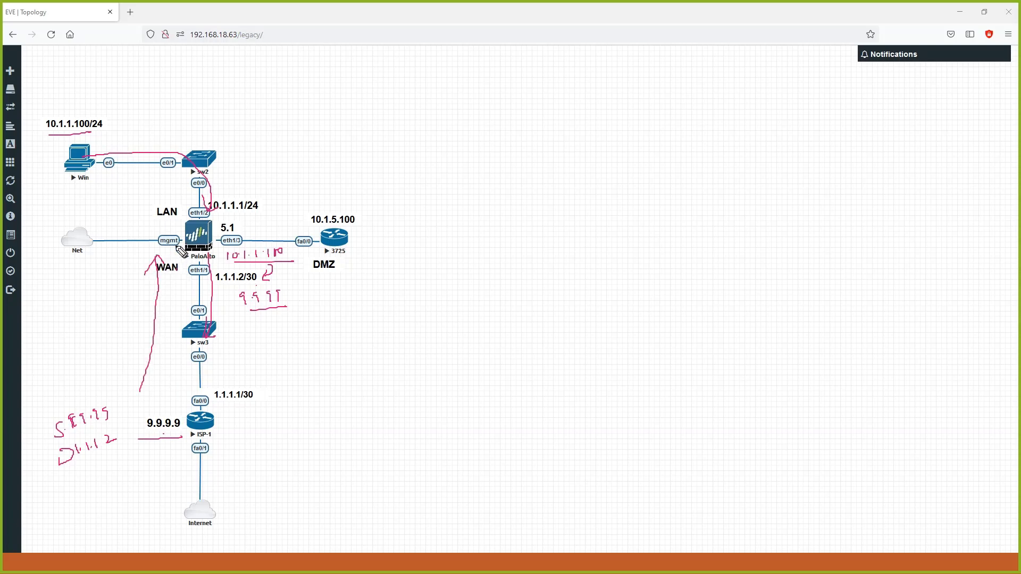
Note source 9.9.9.9 and destination 1.1.1.2 with 10.1.1.100 below near Net, box both firewall-side 9.9.9.9 notes, and return to the capture filter.
mouse_move(91, 226)
mouse_down()
mouse_move(128, 213)
mouse_move(136, 218)
mouse_move(93, 247)
mouse_move(128, 226)
mouse_move(137, 233)
mouse_move(108, 256)
mouse_move(143, 238)
mouse_move(142, 250)
mouse_move(156, 250)
mouse_up()
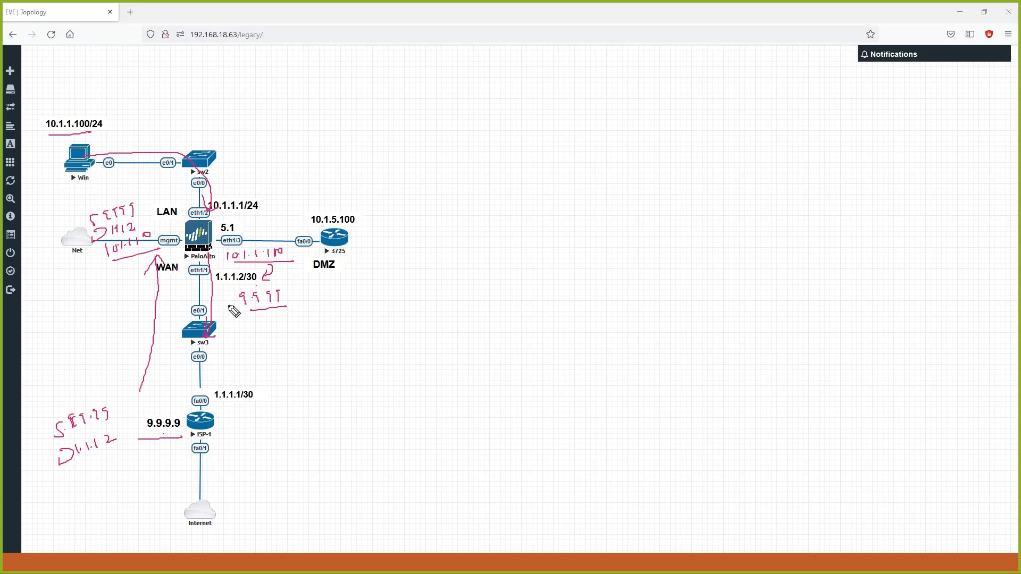
mouse_move(251, 317)
mouse_down()
mouse_move(294, 285)
mouse_move(242, 303)
mouse_move(274, 310)
mouse_move(264, 316)
mouse_up()
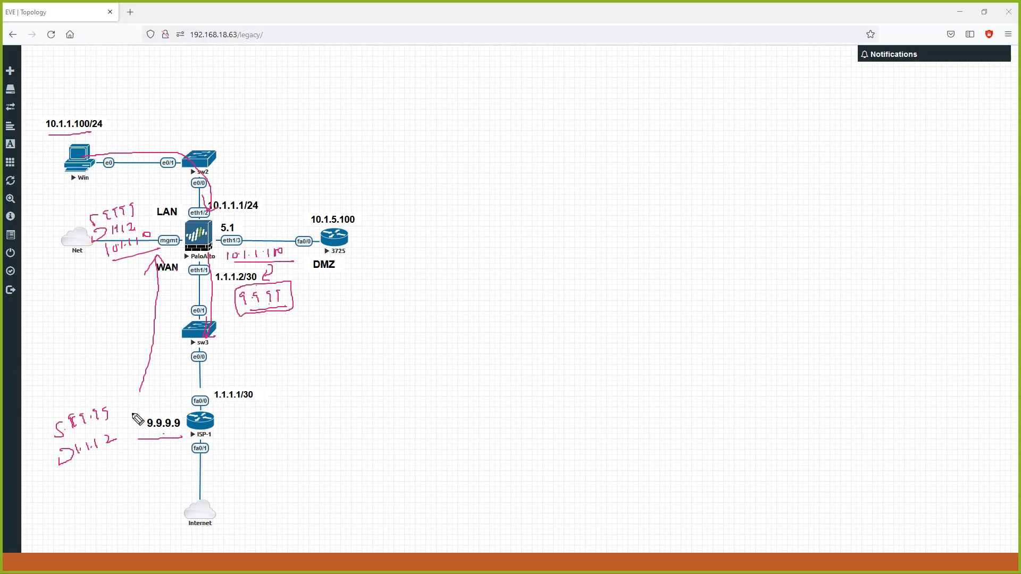
mouse_move(123, 222)
mouse_down()
mouse_move(130, 193)
mouse_move(100, 227)
mouse_up()
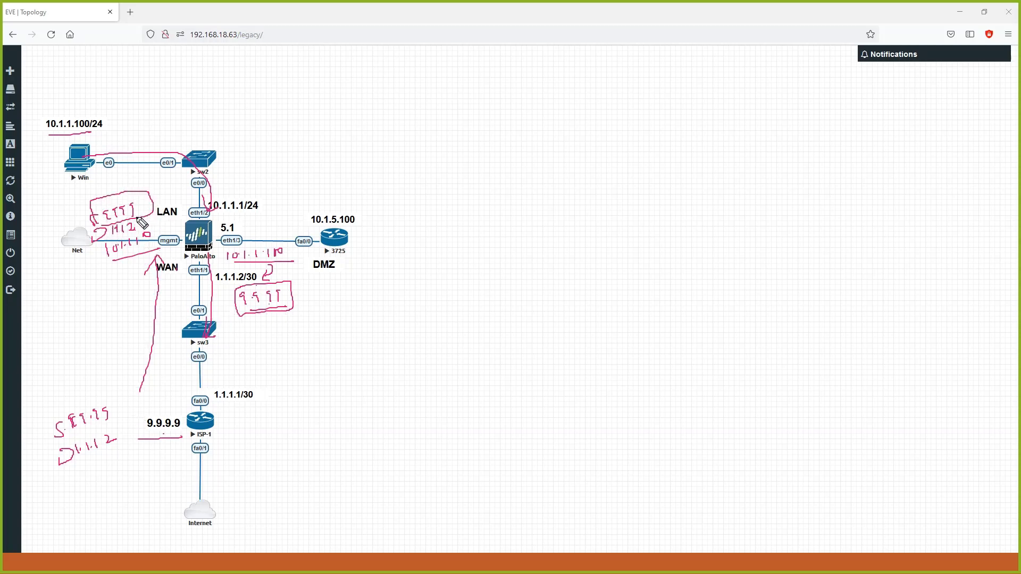
key(Escape)
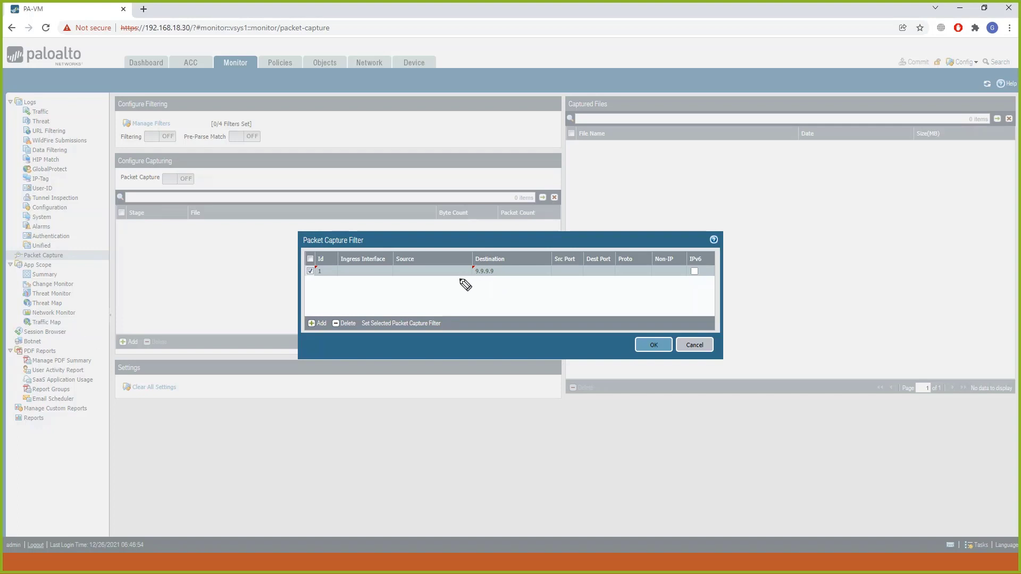
Circle the capture filter row and mark its 9.9.9.9 destination, then erase the ink marks.
mouse_move(302, 282)
mouse_down()
mouse_move(424, 287)
mouse_move(292, 272)
mouse_move(305, 284)
mouse_up()
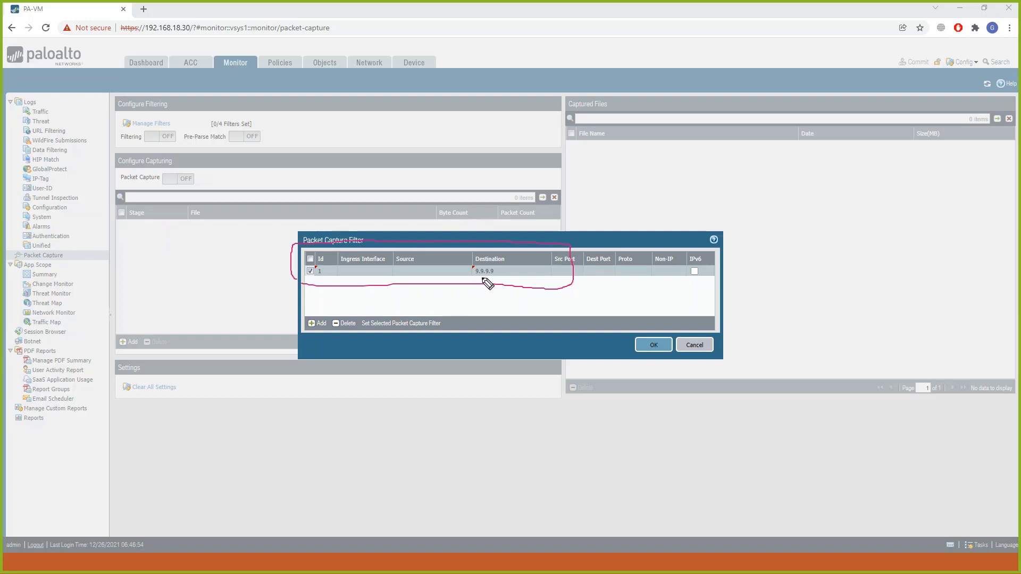
mouse_move(472, 278)
mouse_down()
mouse_move(510, 269)
mouse_move(468, 280)
mouse_up()
drag(564, 273, 593, 264)
key(e)
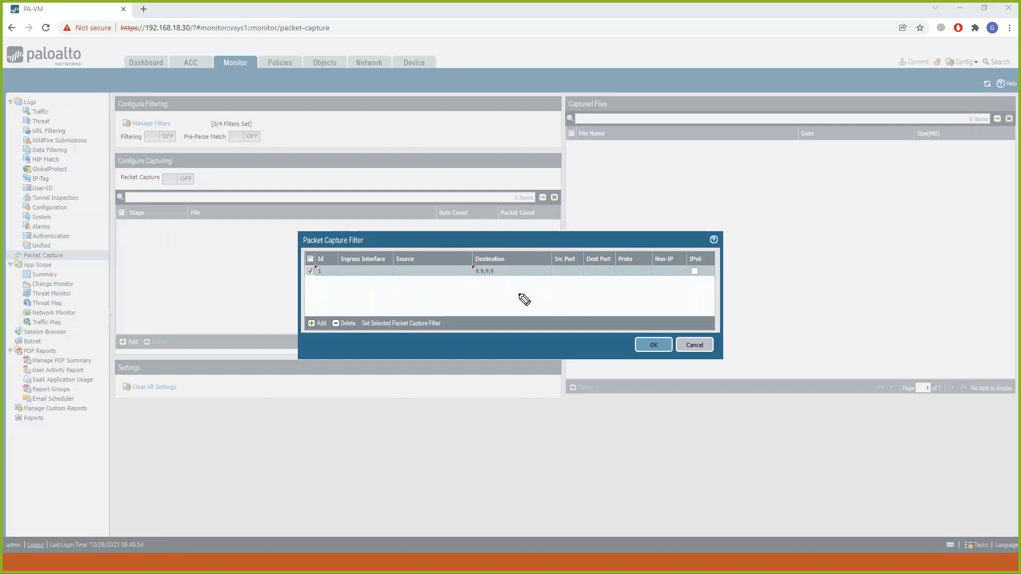
mouse_move(468, 281)
mouse_down()
mouse_move(514, 273)
mouse_move(468, 275)
mouse_move(471, 285)
mouse_up()
key(Escape)
Save the capture filter and turn on both packet capture and filtering, accepting the capture warning.
click(649, 349)
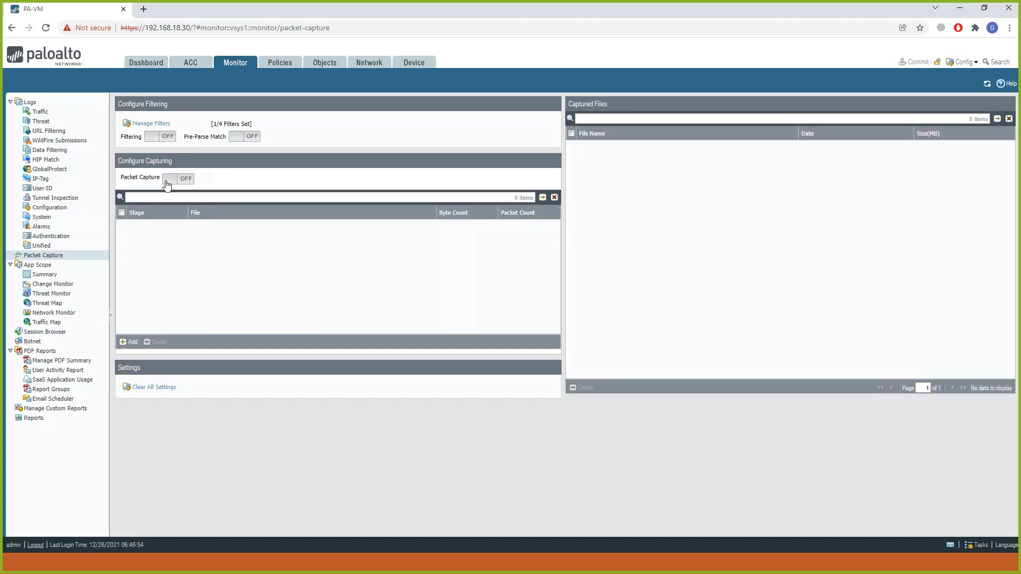
click(167, 182)
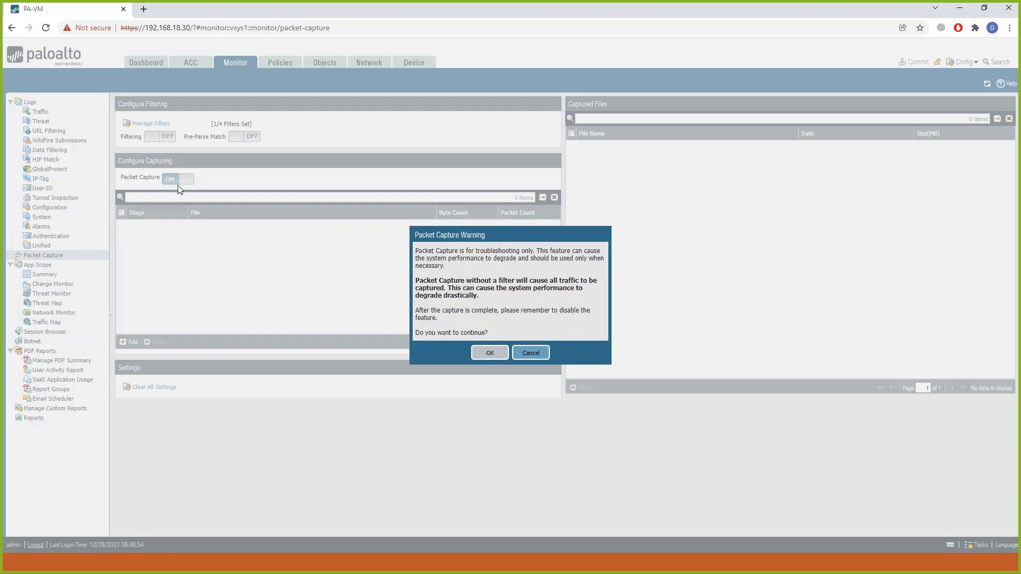
key(Return)
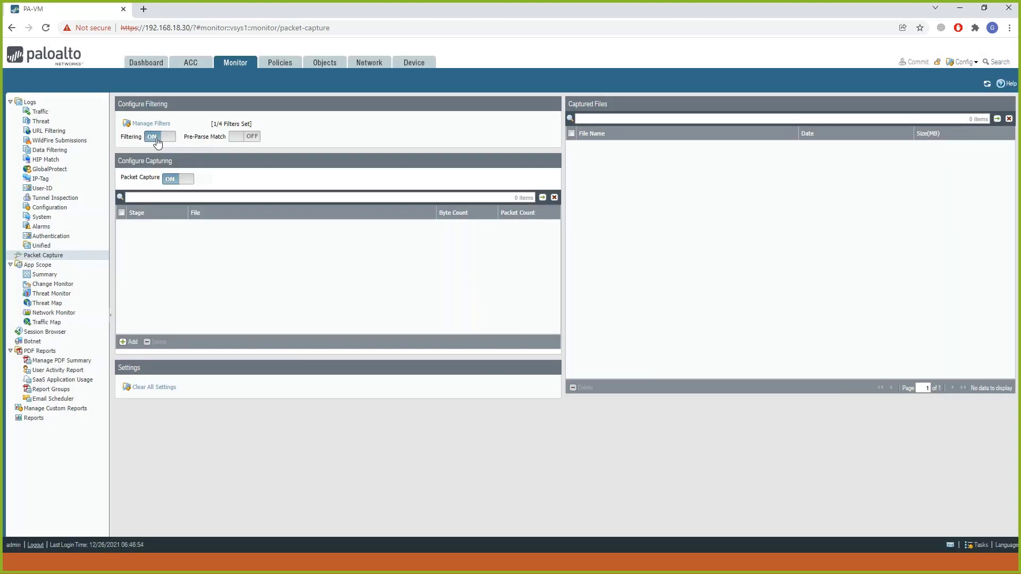
click(152, 137)
Add a packet capture stage for drop that writes to the file dx.
click(130, 342)
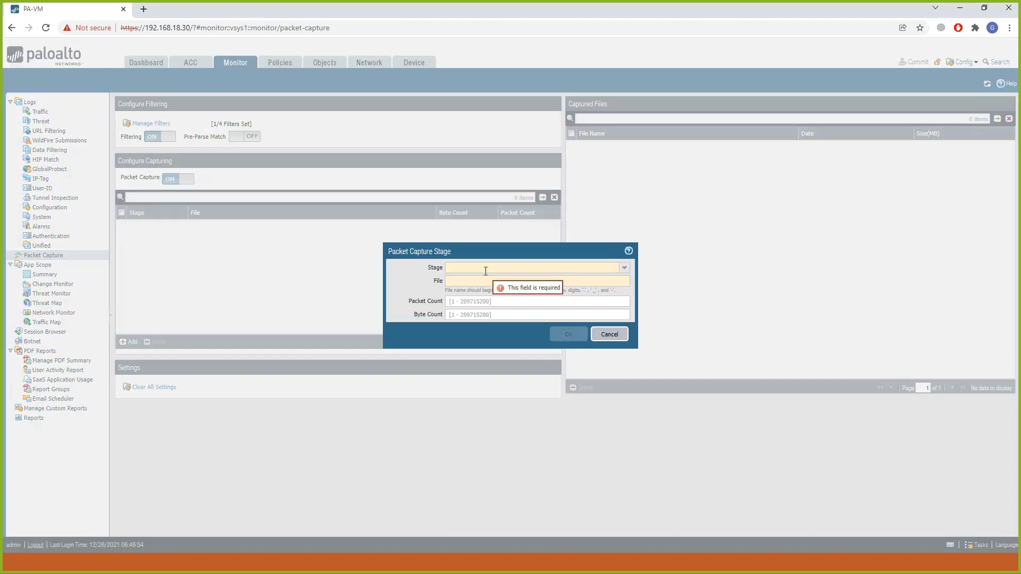
click(623, 267)
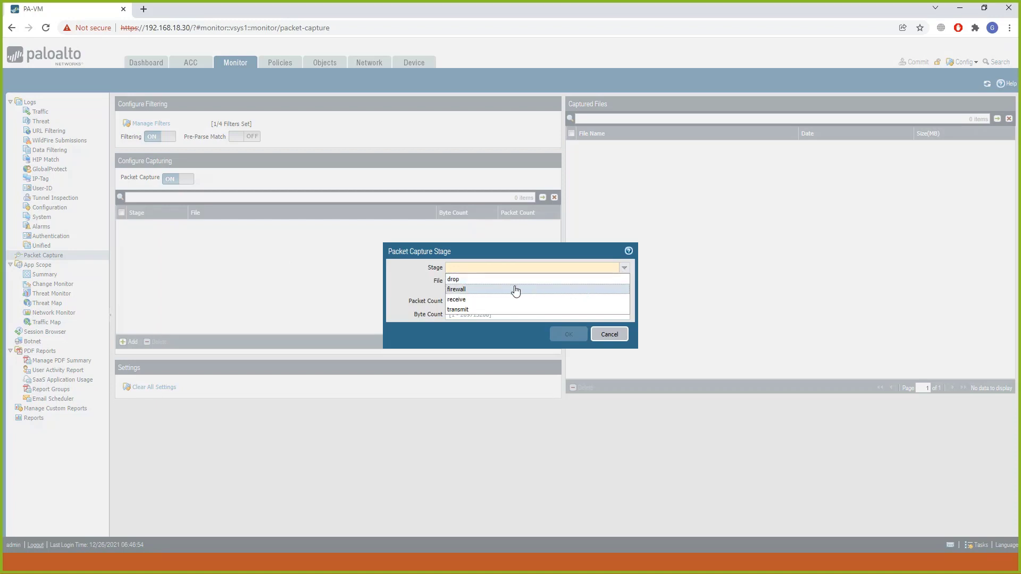
click(504, 280)
click(499, 280)
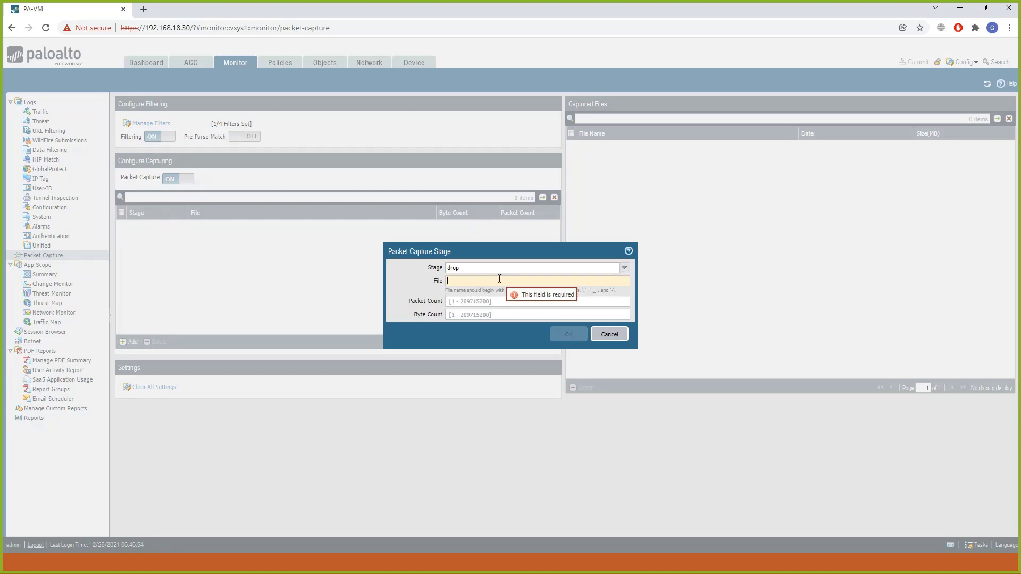
text(d)
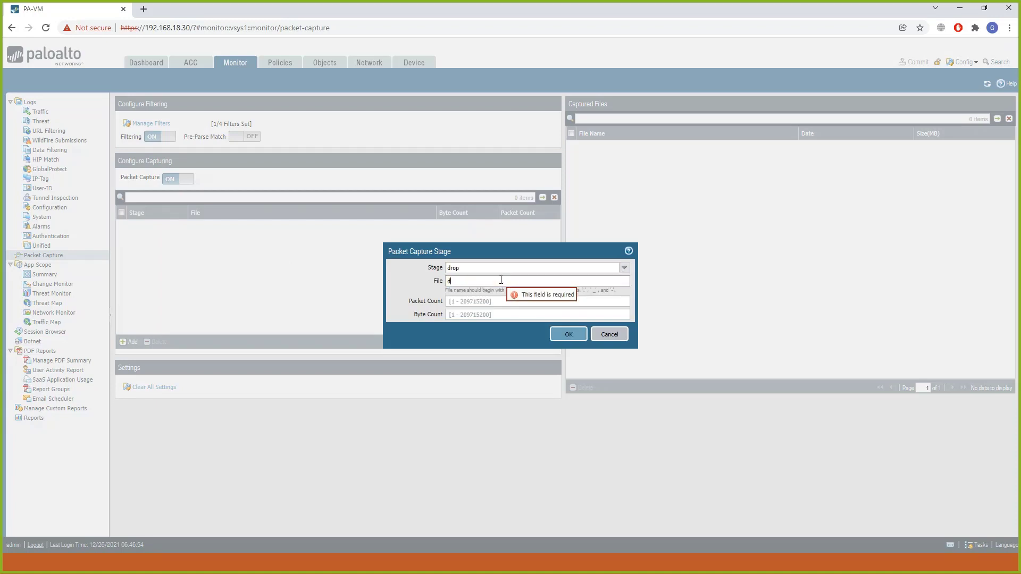
text(x)
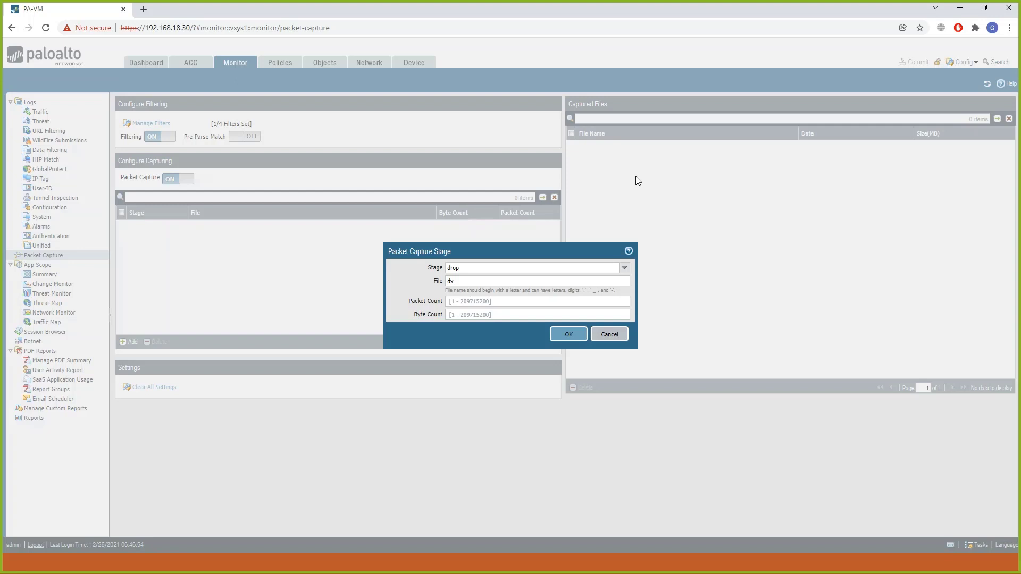
click(568, 334)
Add a packet capture stage for receive that writes to the file rx.
click(129, 342)
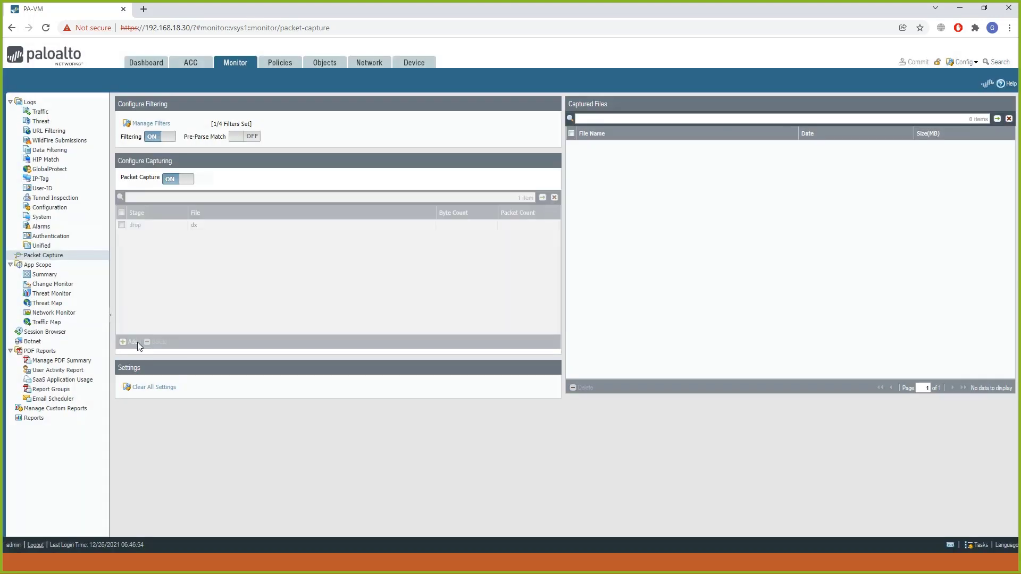
click(462, 267)
click(485, 299)
click(463, 282)
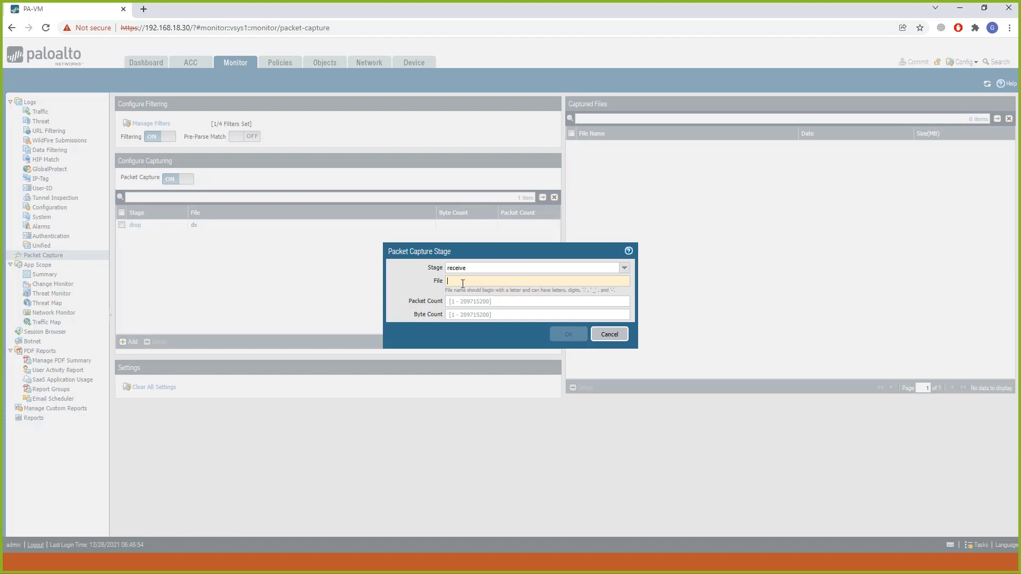
text(rx)
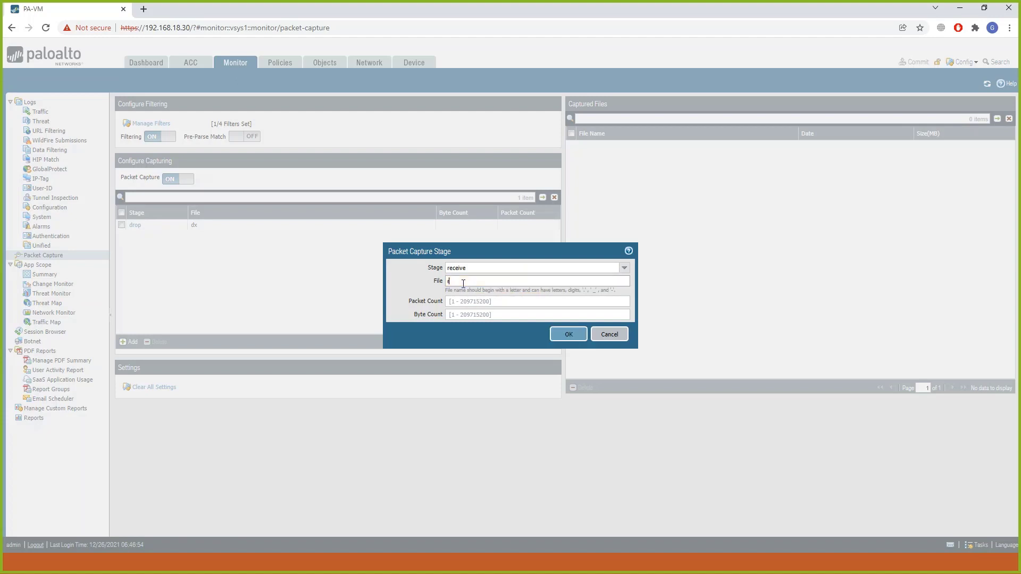
key(Return)
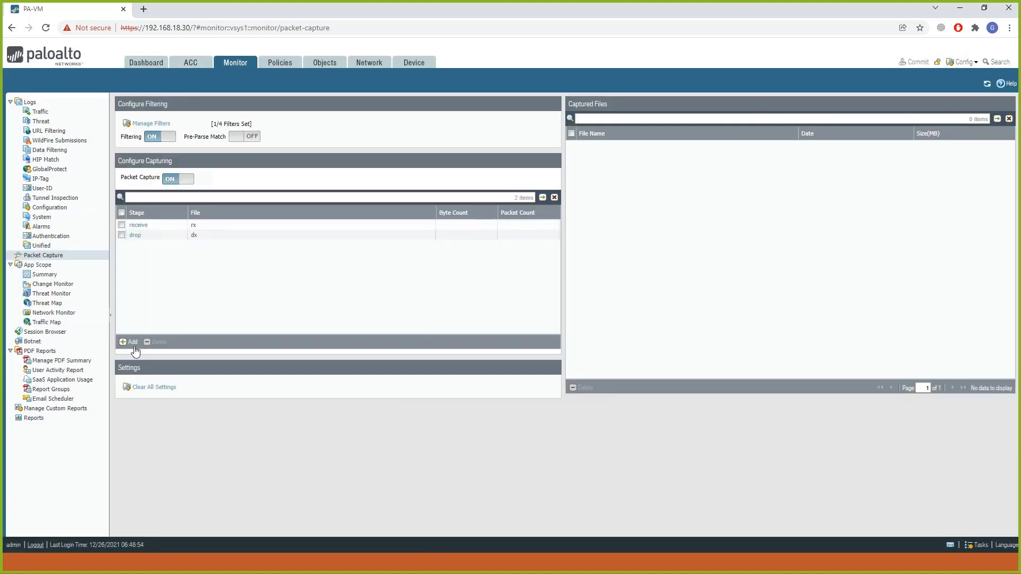
Add a packet capture stage for transmit that writes to the file tx.
click(135, 344)
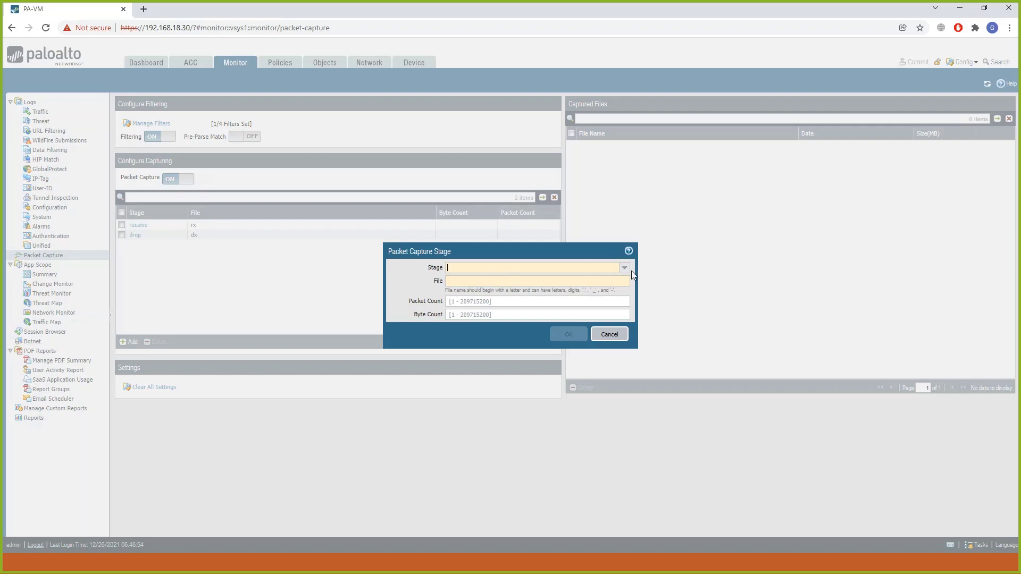
click(623, 268)
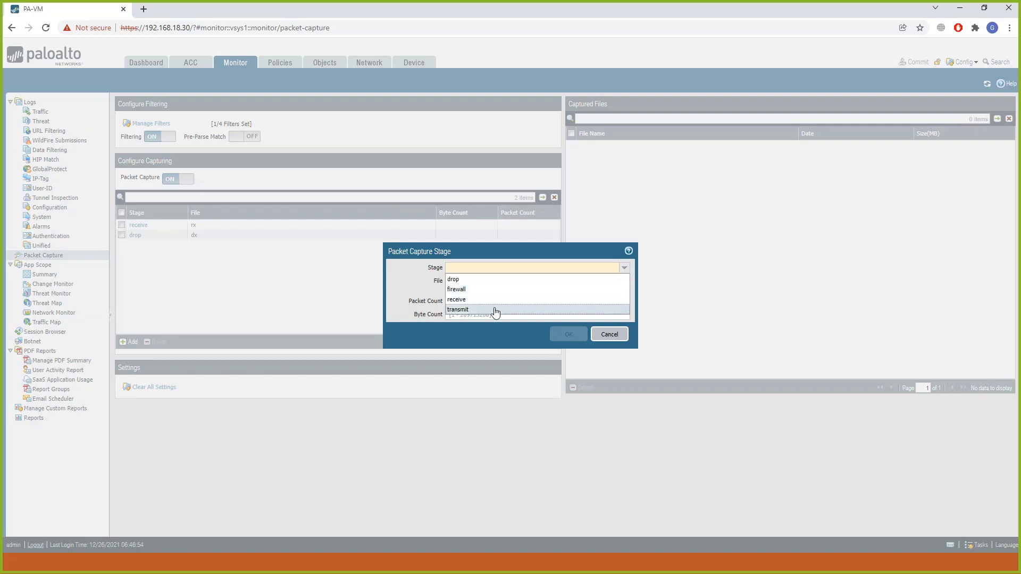
click(495, 310)
click(493, 282)
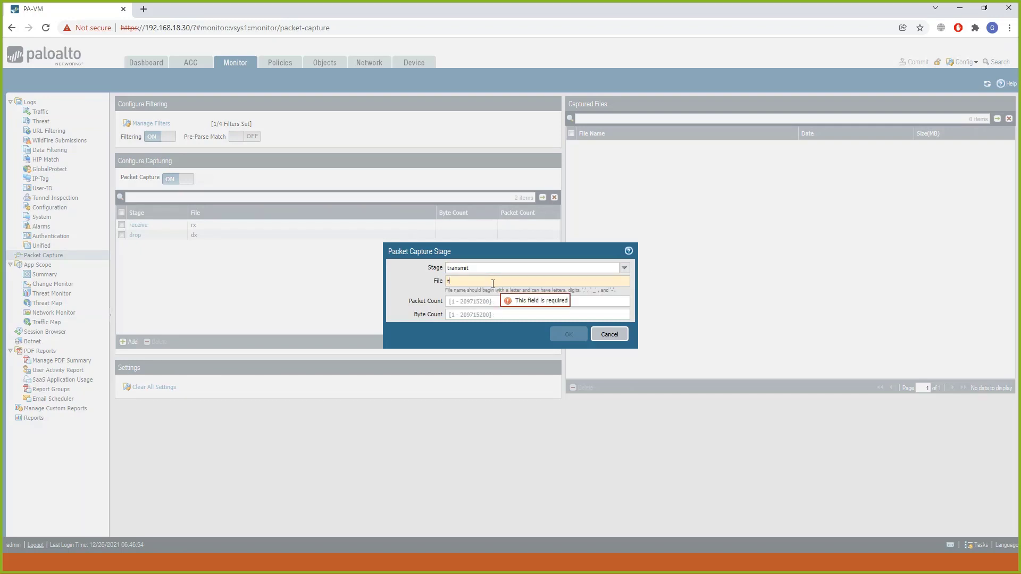
text(tx)
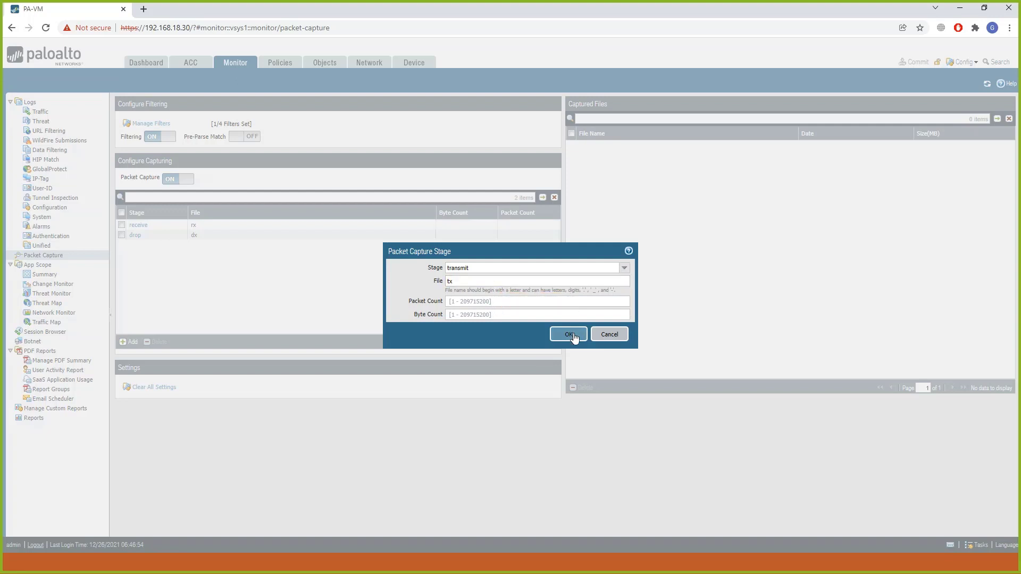
click(571, 333)
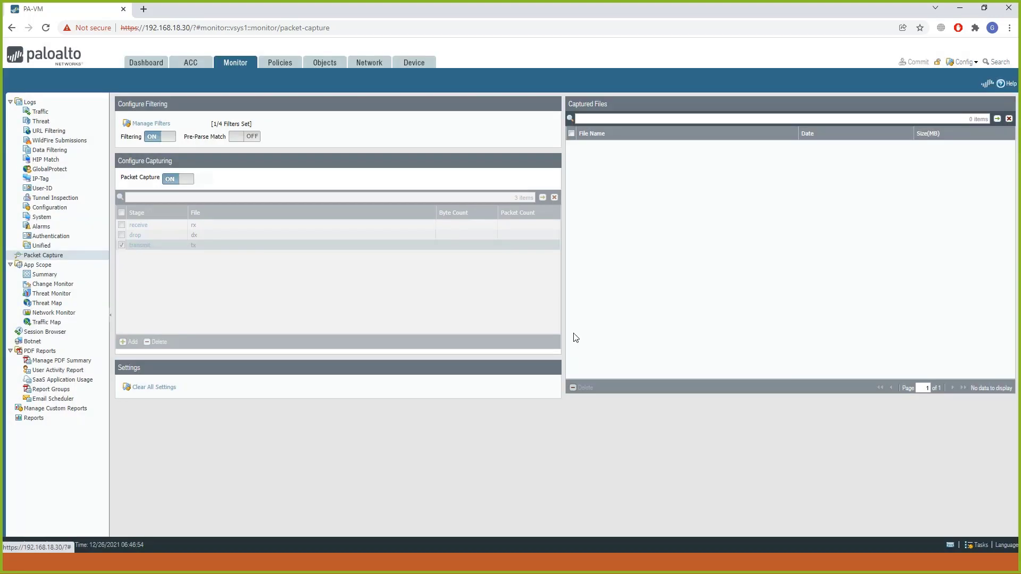
Add a packet capture stage for firewall that writes to the file fx.
click(134, 343)
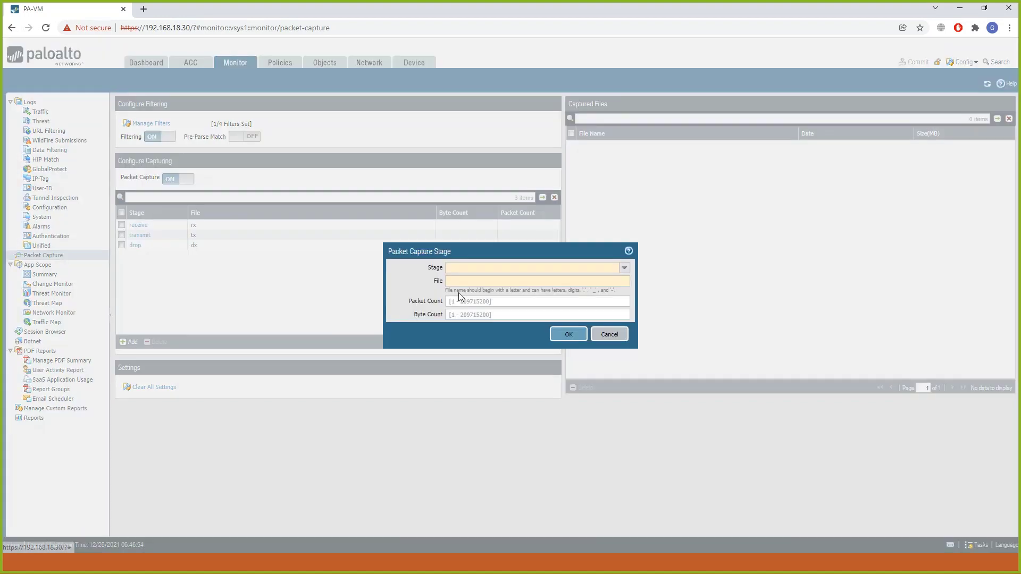
click(516, 270)
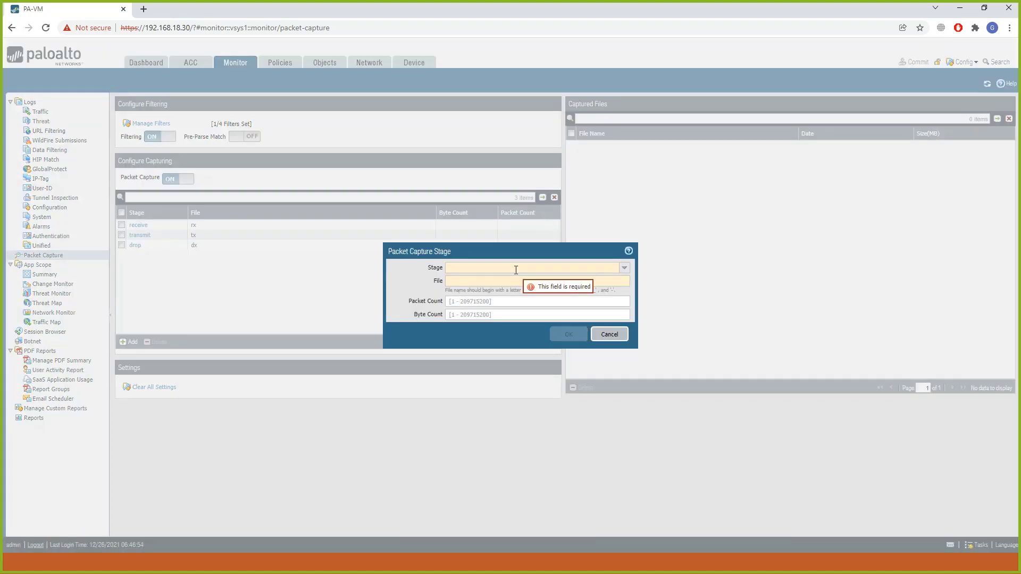
click(623, 269)
click(526, 290)
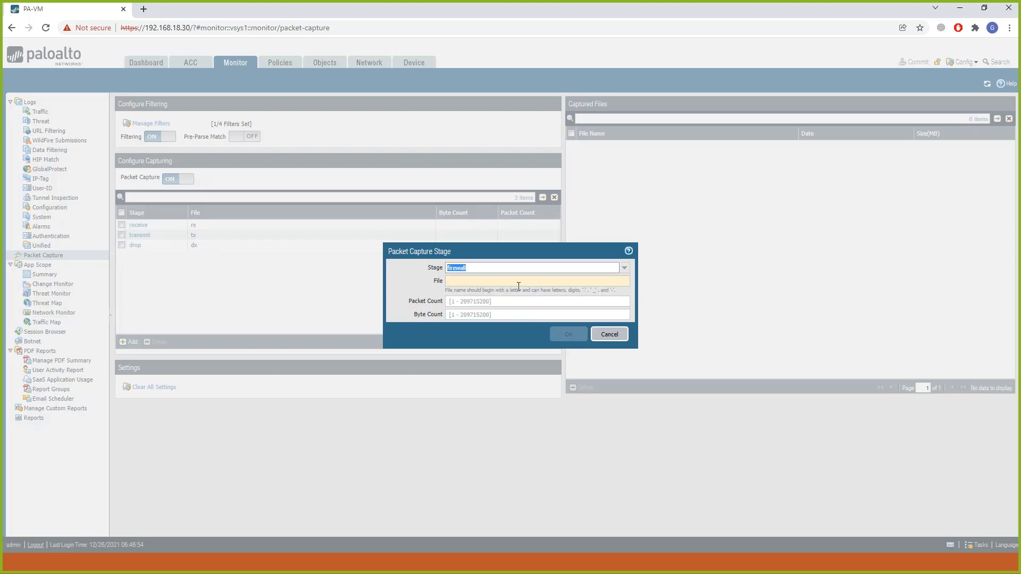
click(521, 282)
text(fx)
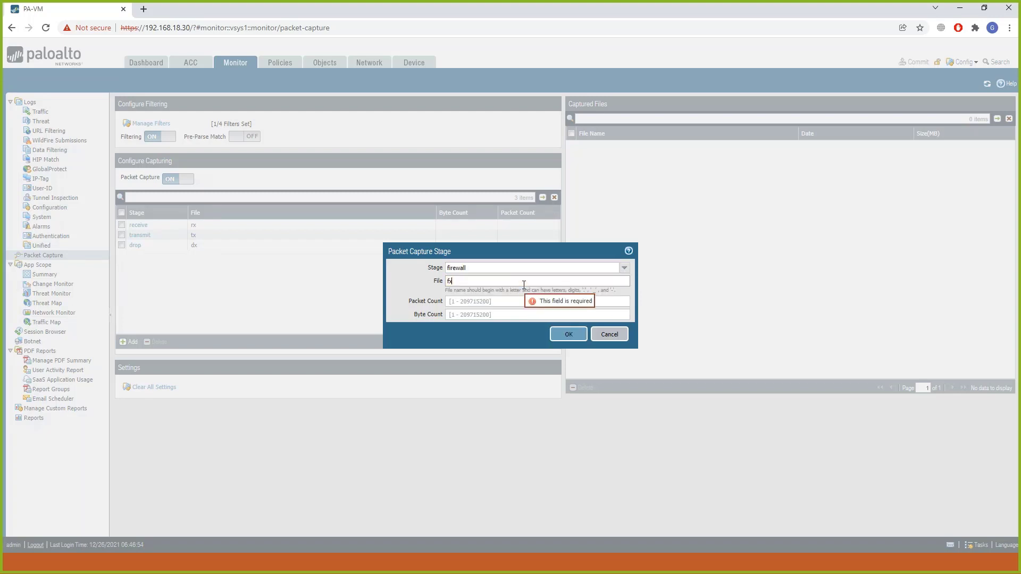
click(569, 335)
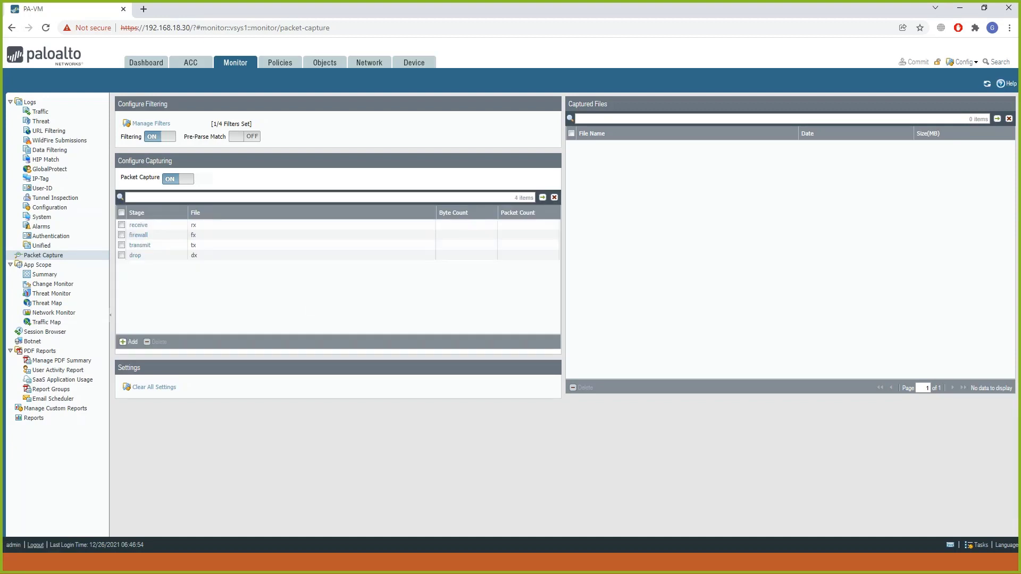
Switch to the Windows VM, rerun telnet 9.9.9.9 443, and return to the firewall to refresh the captured files.
key(alt+Tab)
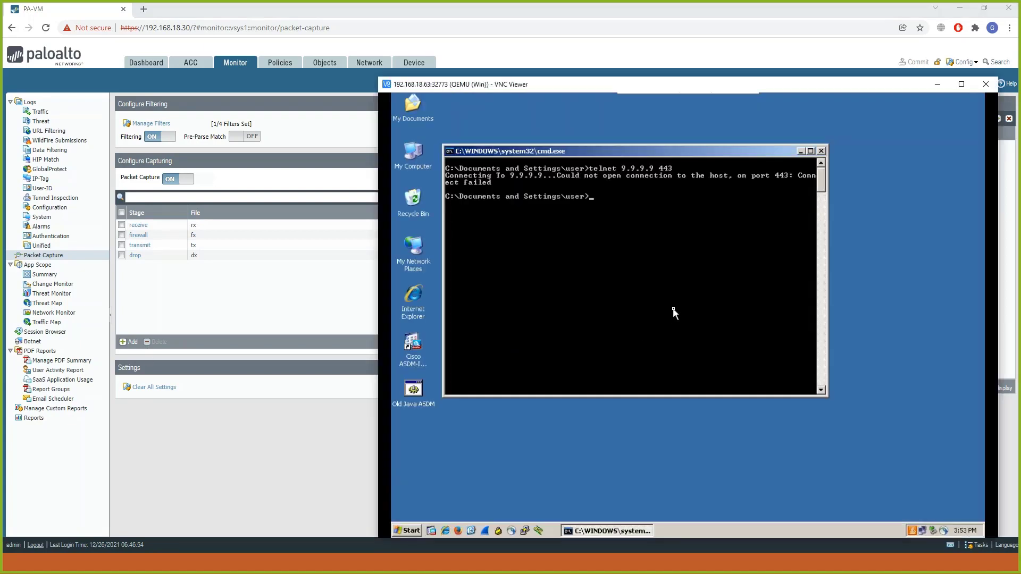
key(Up)
key(Return)
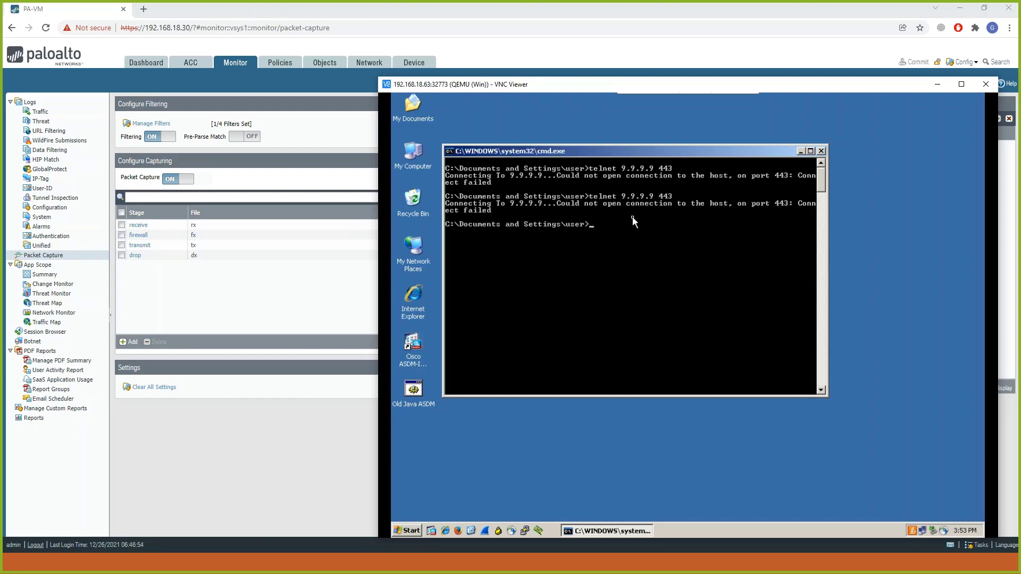
click(938, 84)
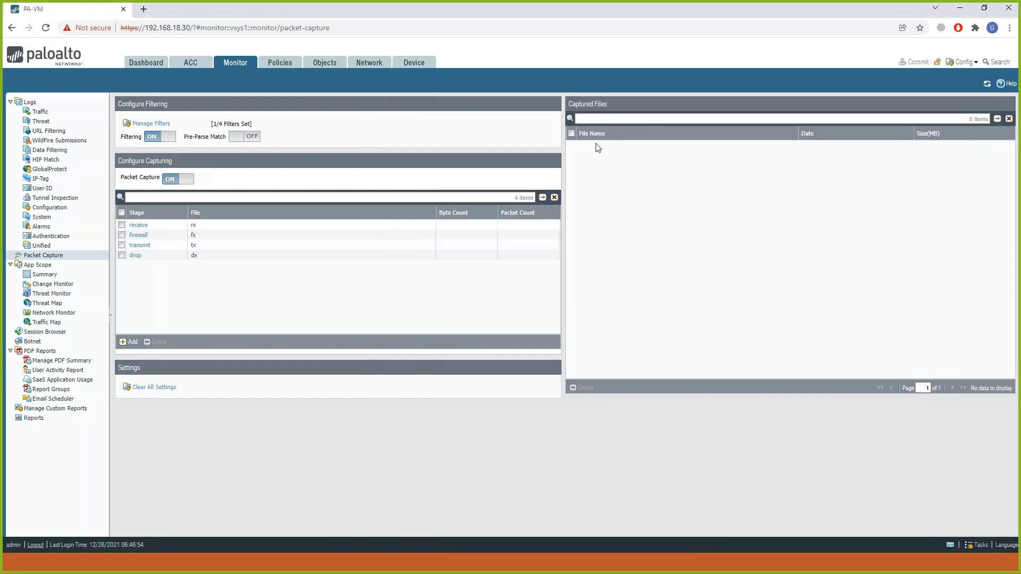
click(988, 85)
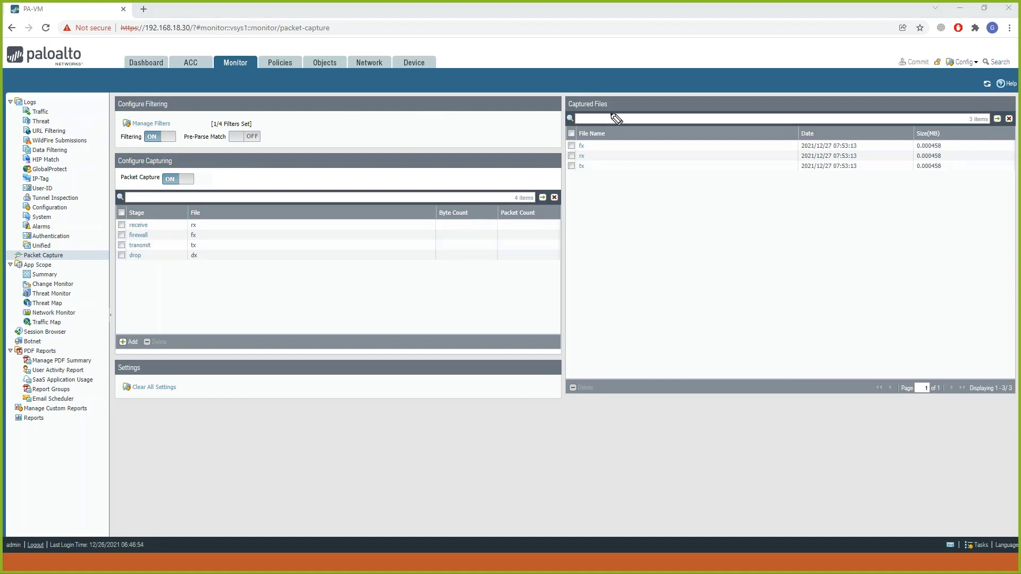
Tick the captured files fx, rx and tx with the annotation pen, mark dx as missing, and clear the annotations.
mouse_move(589, 144)
mouse_down()
mouse_move(606, 140)
mouse_move(614, 164)
mouse_up()
drag(186, 266, 198, 267)
mouse_move(572, 200)
mouse_down()
mouse_move(612, 201)
mouse_move(590, 204)
mouse_move(568, 182)
mouse_move(570, 215)
mouse_up()
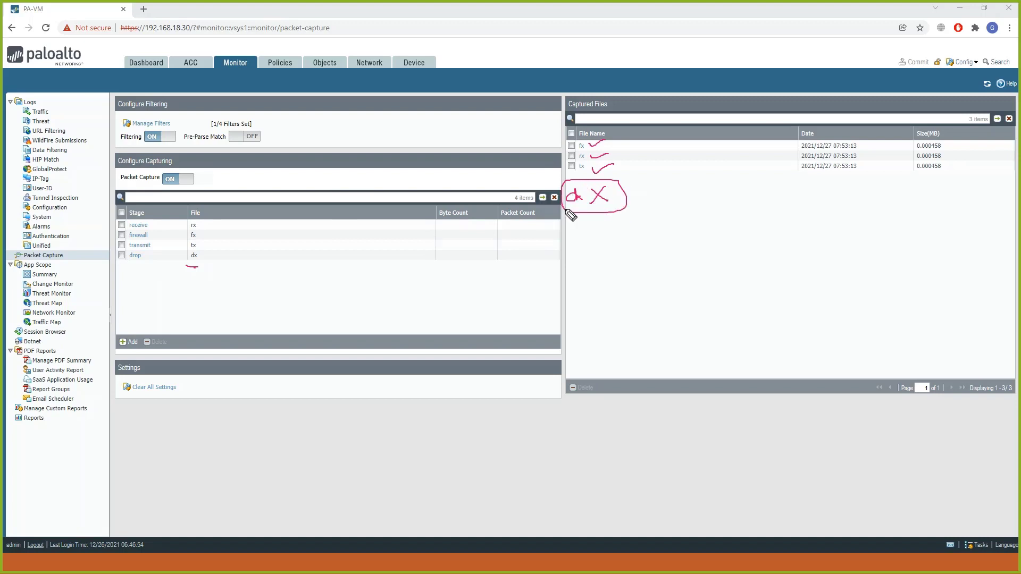
key(Escape)
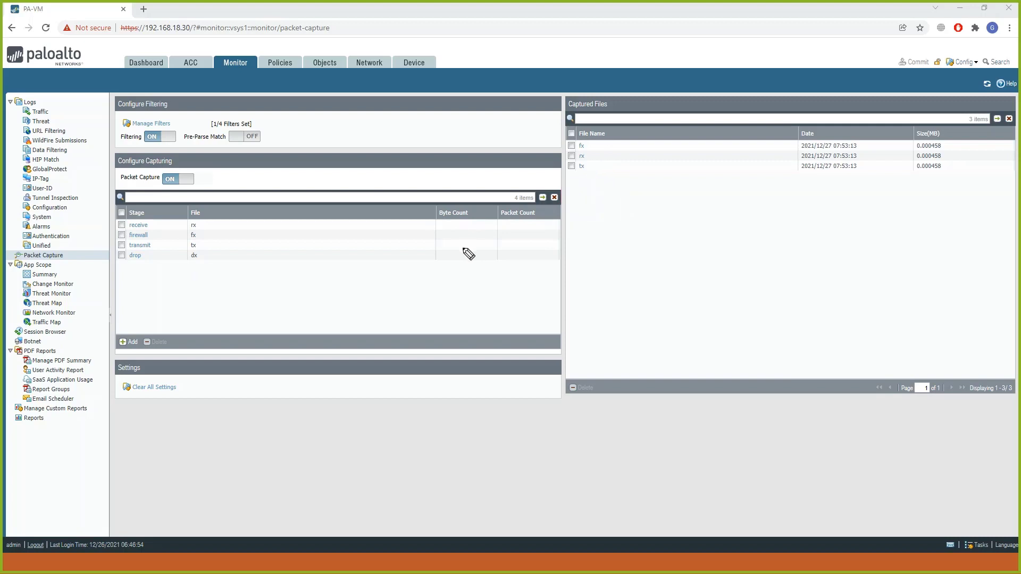
Open the captured tx file in Wireshark, dismiss the software update offer, and review its packets.
click(582, 166)
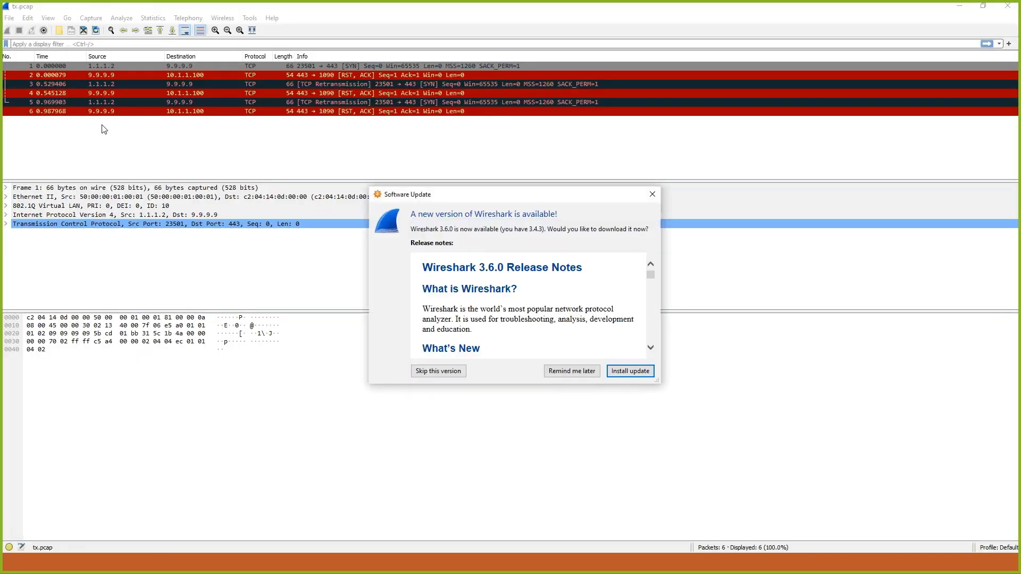
click(655, 198)
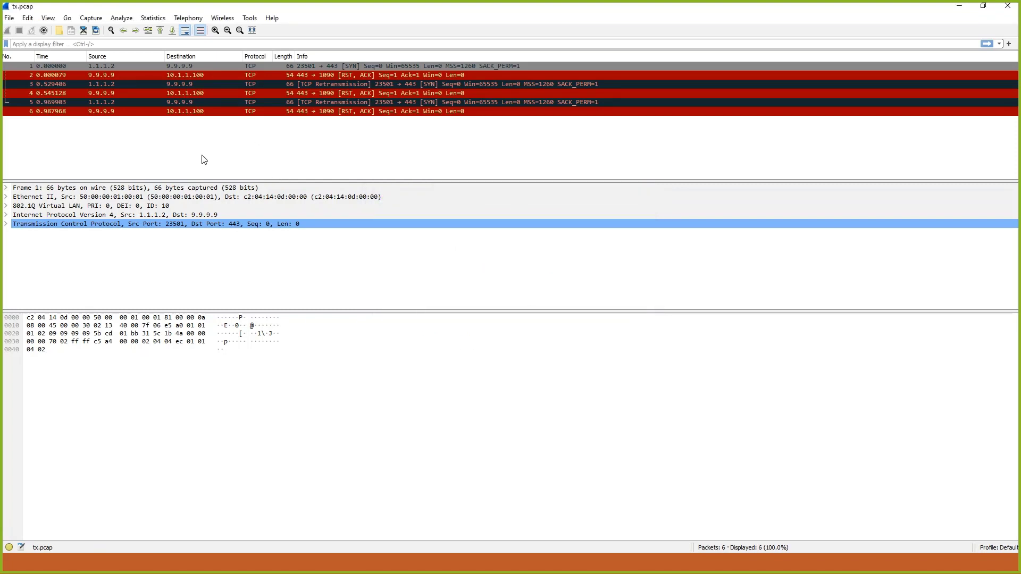
click(959, 6)
Open the captured rx file in Wireshark and underline the second packet's source, destination and RST details.
click(581, 156)
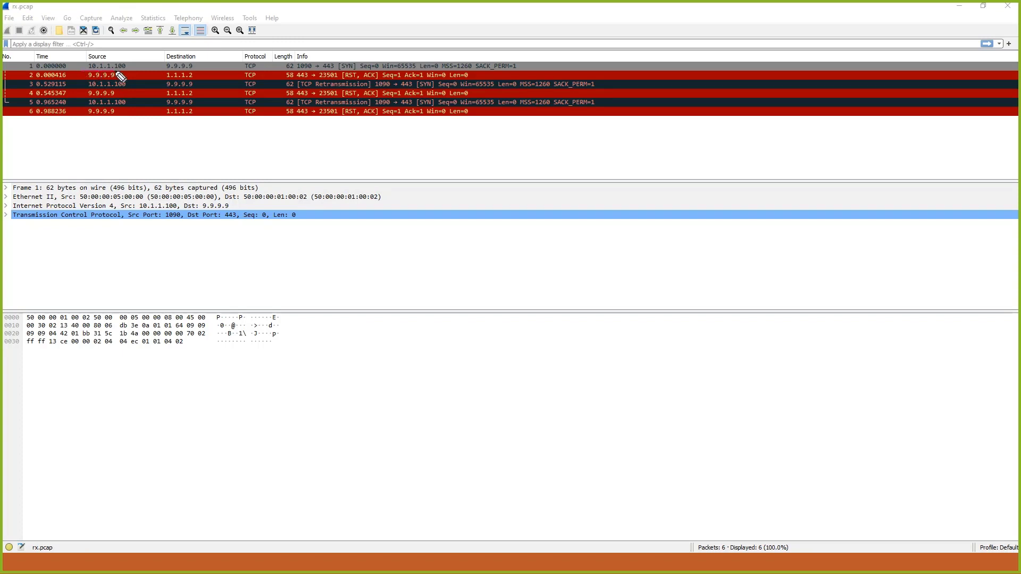
drag(165, 77, 190, 75)
drag(306, 76, 354, 75)
drag(84, 82, 117, 85)
Switch to the EVE topology, underline 10.1.1.100 and 9.9.9.9, and draw the path from Win to PaloAlto's LAN interface.
key(alt+Tab)
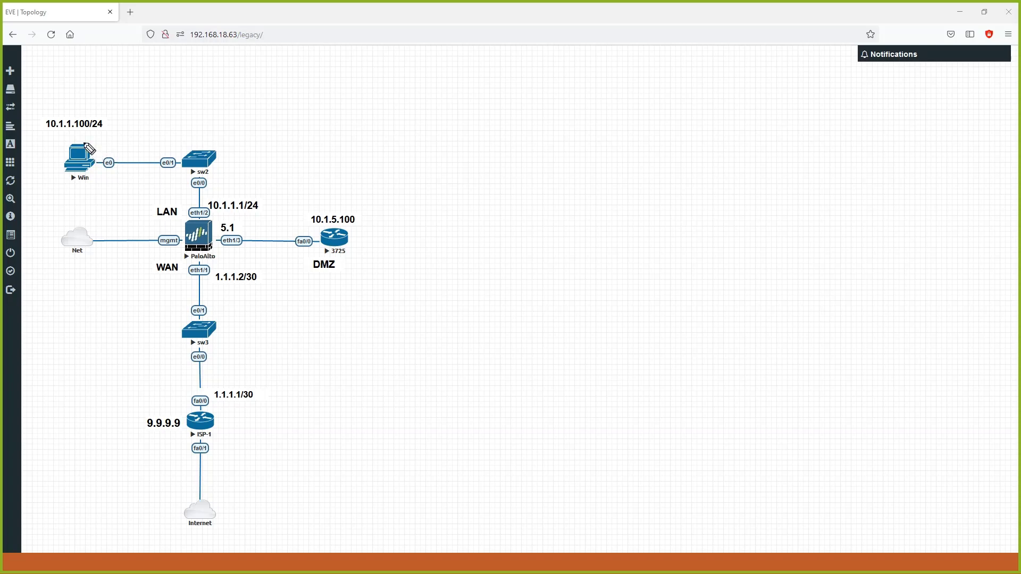
drag(58, 132, 94, 130)
drag(142, 435, 168, 432)
mouse_move(95, 161)
mouse_down()
mouse_move(169, 161)
mouse_move(207, 187)
mouse_move(207, 209)
mouse_up()
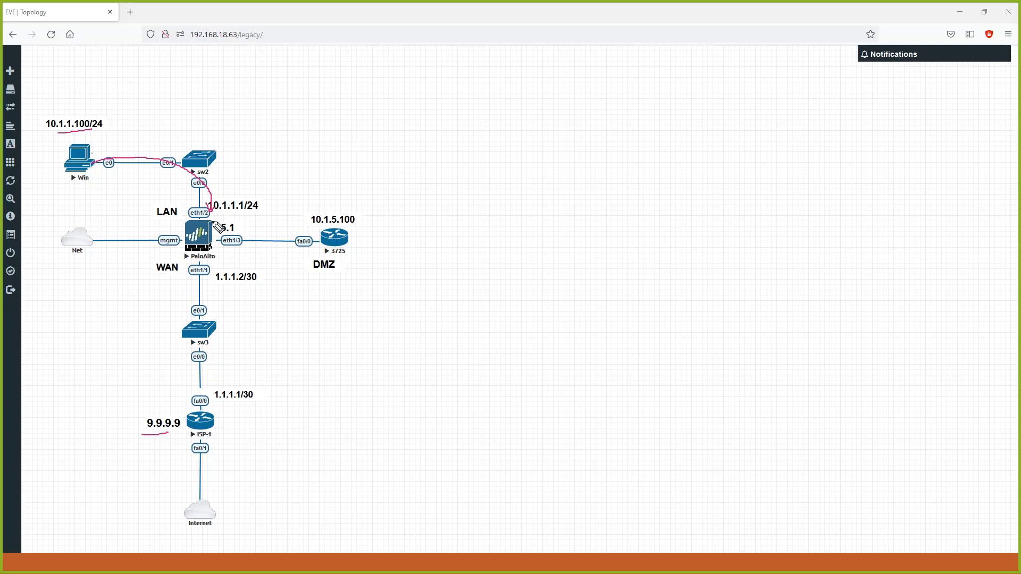
Annotate the return packet from 9.9.9.9 to 1.1.1.2, draw its path to the WAN side, and label both arrival points rx.
click(131, 428)
drag(156, 437, 182, 432)
mouse_move(118, 421)
mouse_down()
mouse_move(118, 453)
mouse_move(154, 452)
mouse_move(141, 470)
mouse_move(169, 469)
mouse_up()
mouse_move(164, 413)
mouse_down()
mouse_move(170, 272)
mouse_move(176, 277)
mouse_move(142, 283)
mouse_move(152, 279)
mouse_up()
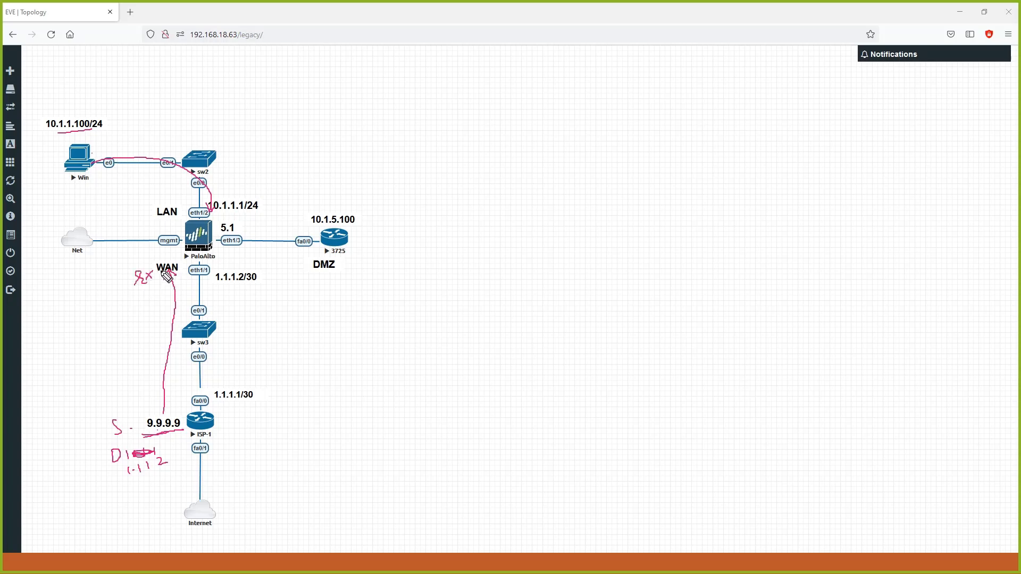
drag(231, 200, 243, 215)
Return to the rx capture in Wireshark, mark the first two packets' addresses and SYN and RST flags, and clear the annotations.
key(alt+Tab)
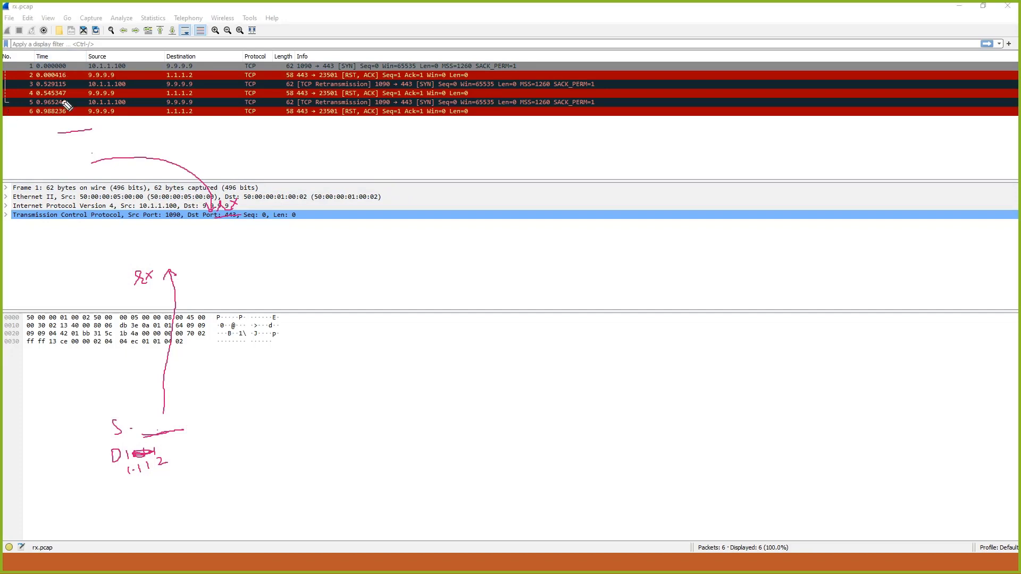
drag(127, 63, 208, 62)
drag(337, 70, 356, 70)
drag(116, 76, 130, 74)
drag(194, 76, 207, 73)
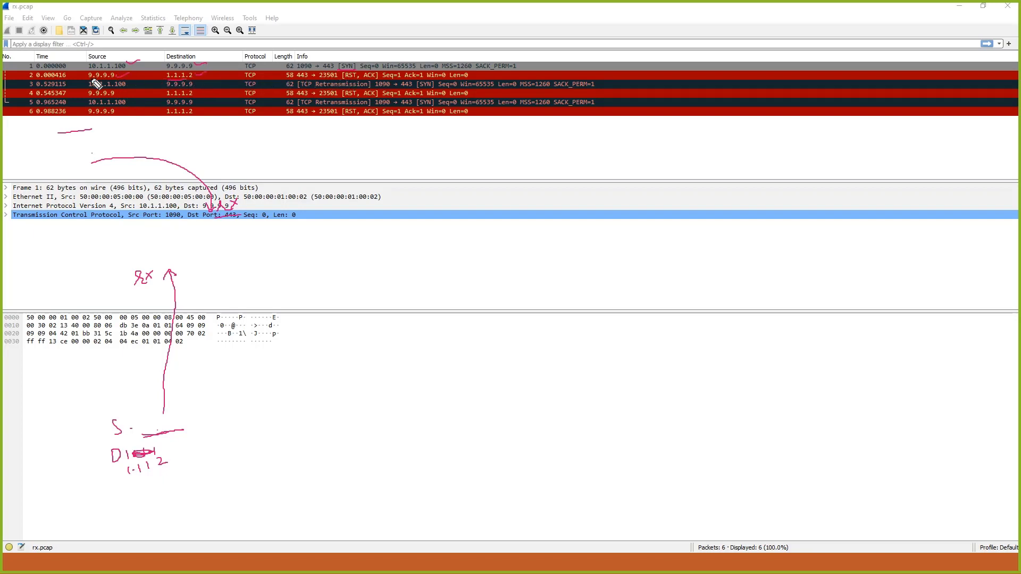
drag(83, 79, 115, 77)
mouse_move(343, 78)
mouse_down()
mouse_move(364, 73)
mouse_move(342, 77)
mouse_move(351, 79)
mouse_up()
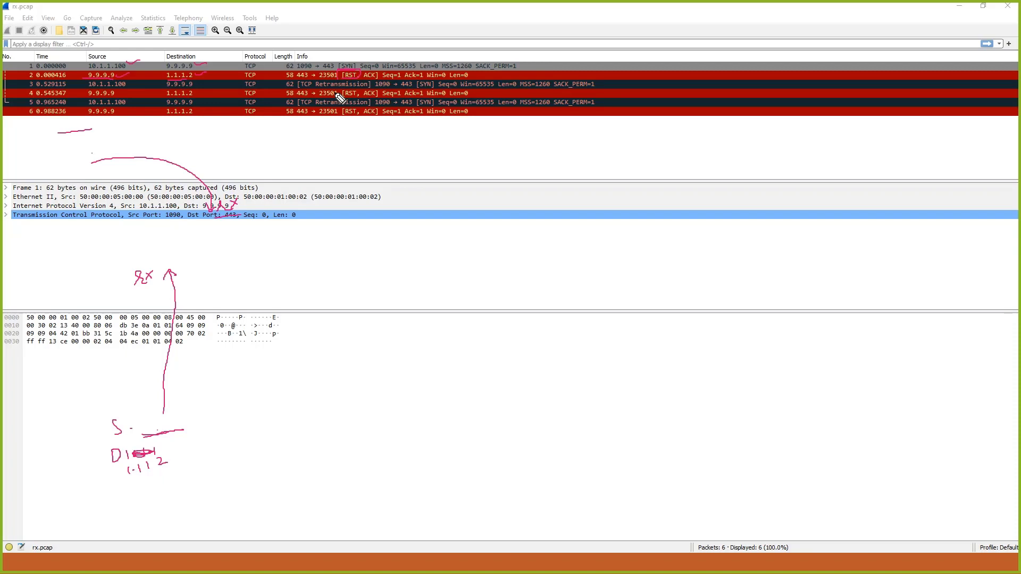
key(Escape)
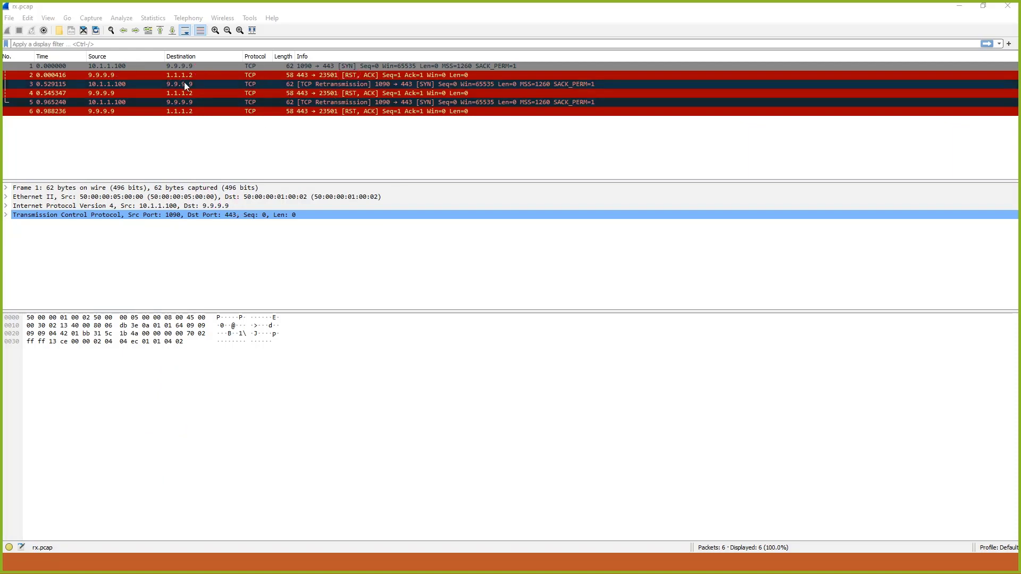
Merge the tx capture file chronologically into the open rx capture.
click(13, 19)
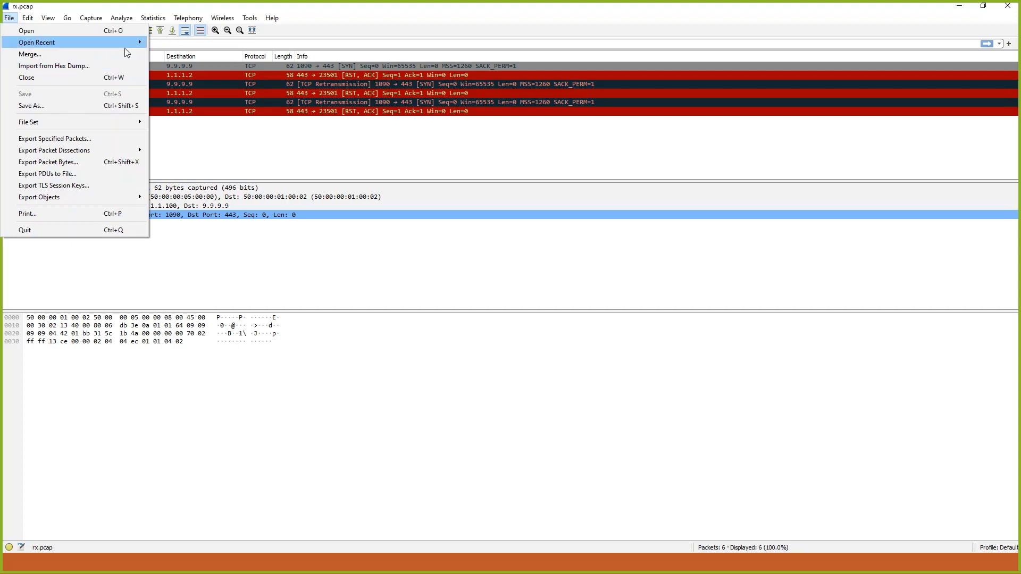
click(72, 54)
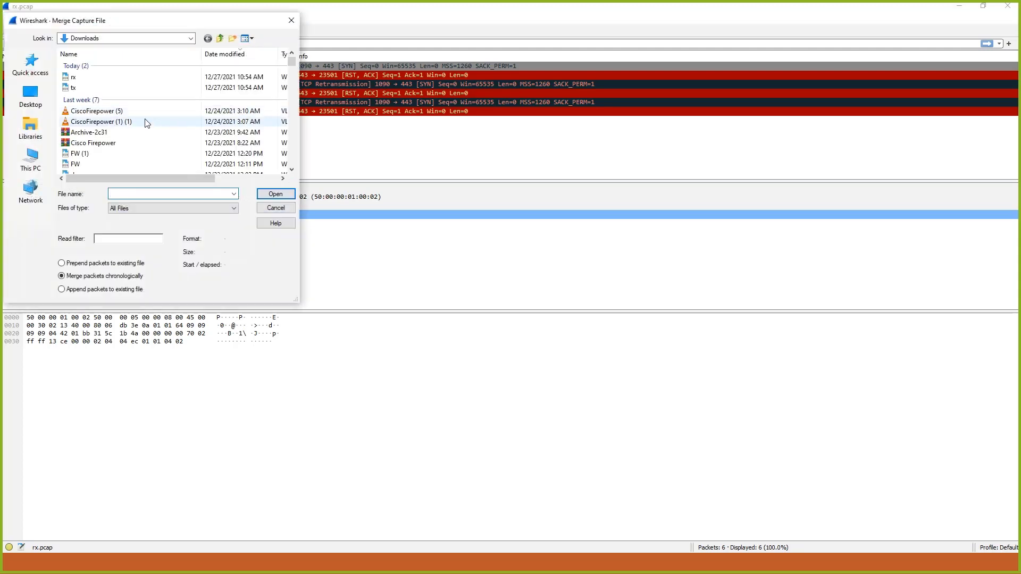
click(83, 89)
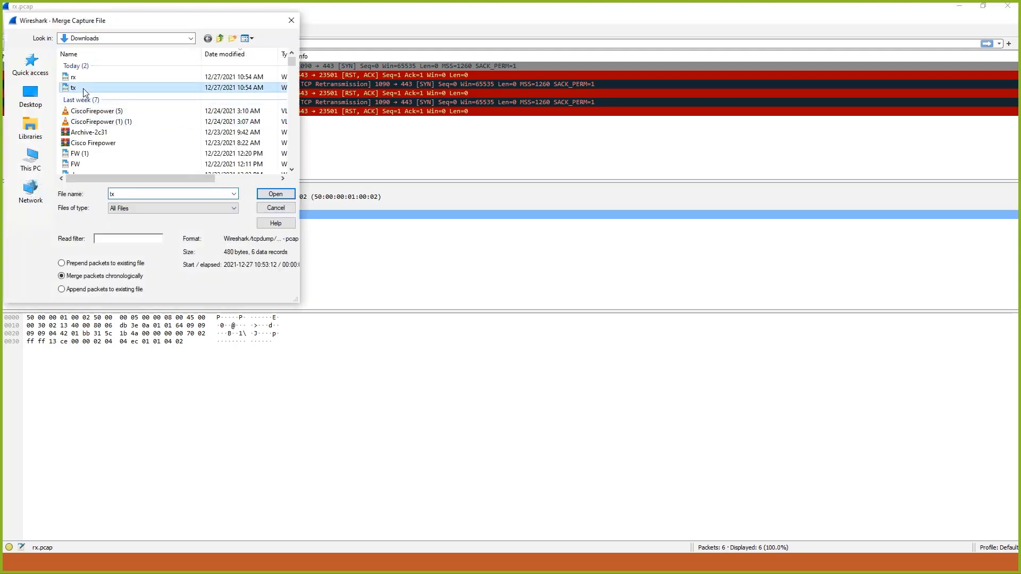
click(275, 194)
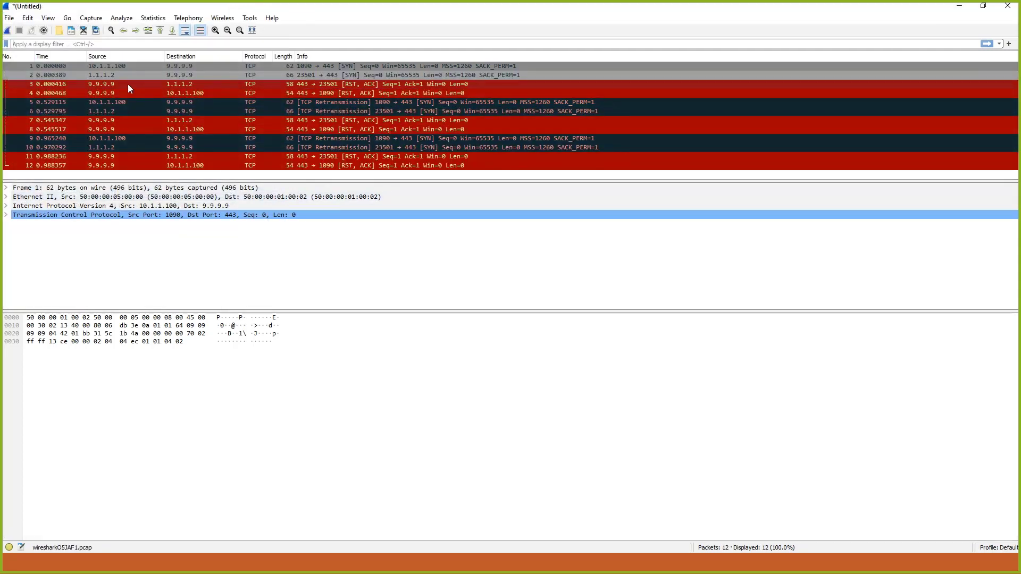
Underline the addresses and ports of the first four merged packets and circle the source and destination columns.
click(15, 44)
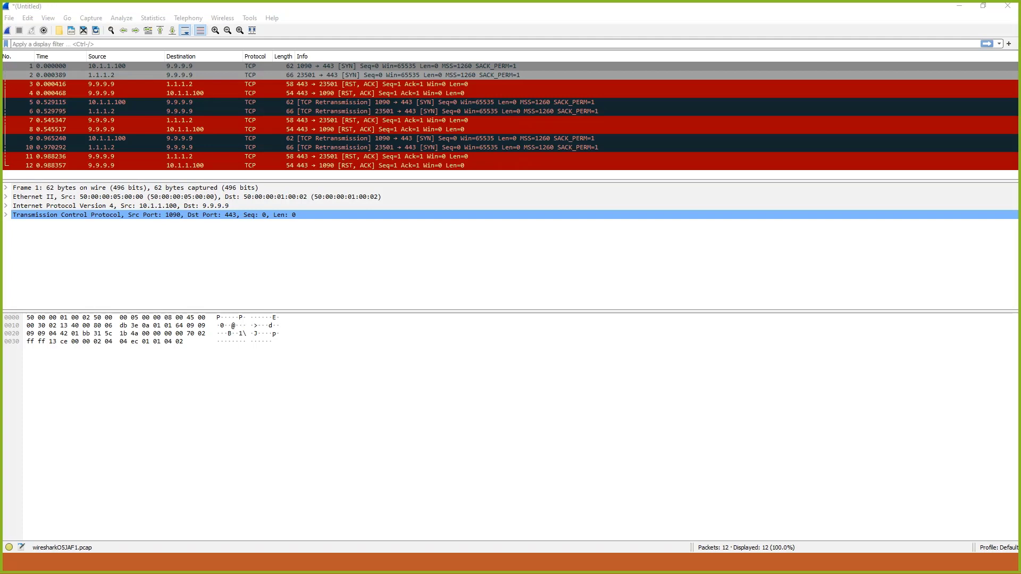
drag(88, 69, 118, 69)
drag(195, 63, 212, 61)
drag(95, 81, 118, 79)
drag(192, 76, 211, 74)
drag(91, 95, 195, 91)
drag(302, 94, 321, 93)
drag(205, 93, 215, 91)
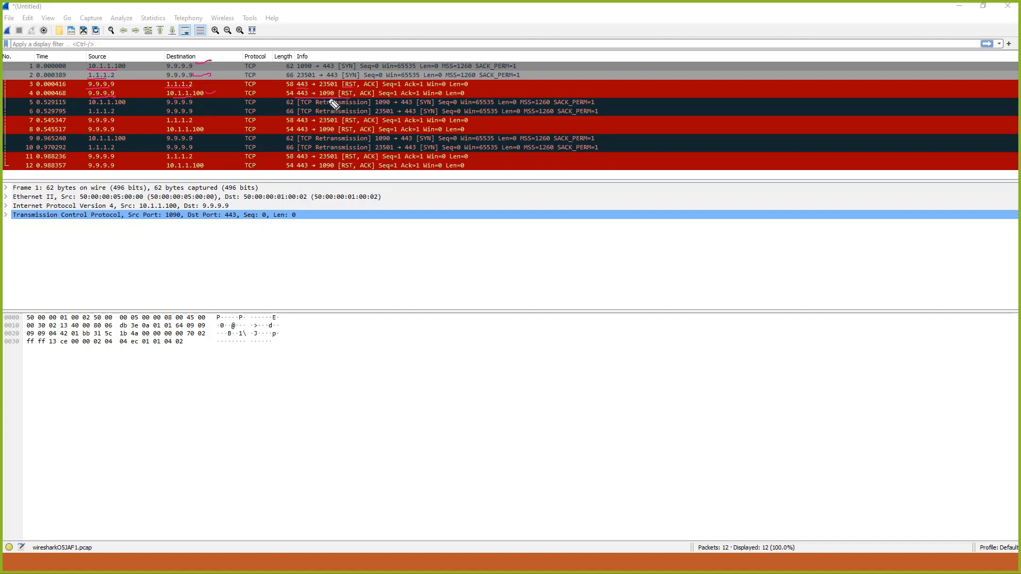
mouse_move(203, 55)
mouse_down()
mouse_move(150, 43)
mouse_move(86, 65)
mouse_move(90, 162)
mouse_move(170, 189)
mouse_move(229, 67)
mouse_move(212, 54)
mouse_up()
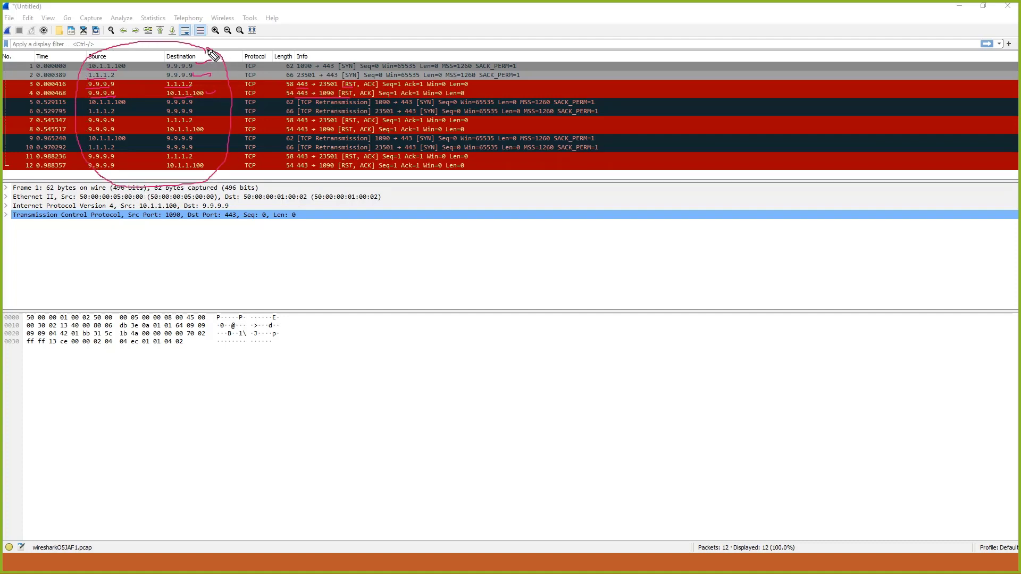